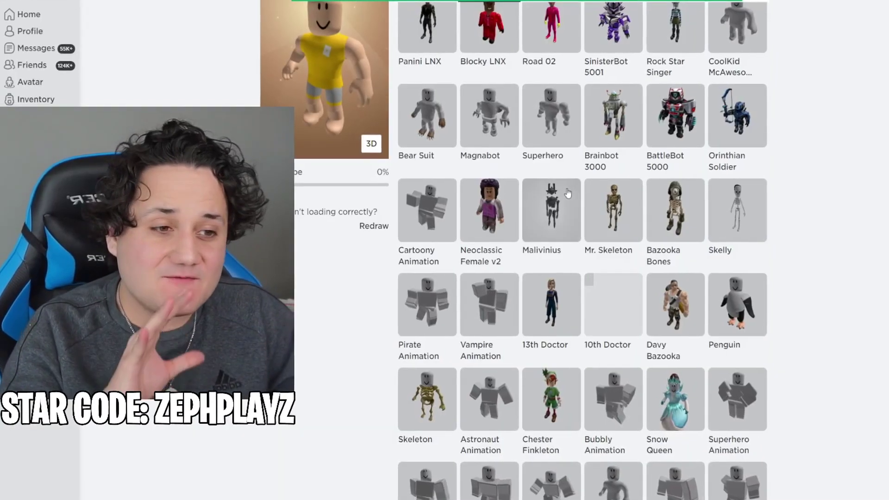
Step: Scroll up through the Preset Costumes list in the Avatar Editor
scroll(464, 242, up, 4)
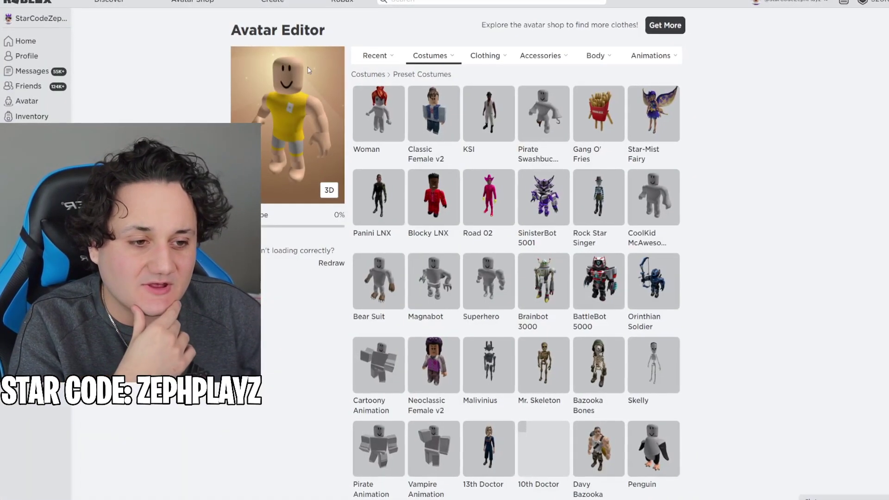
Step: Give the avatar a brown skin tone from the advanced skin tone options
mouse_move(593, 56)
click(359, 76)
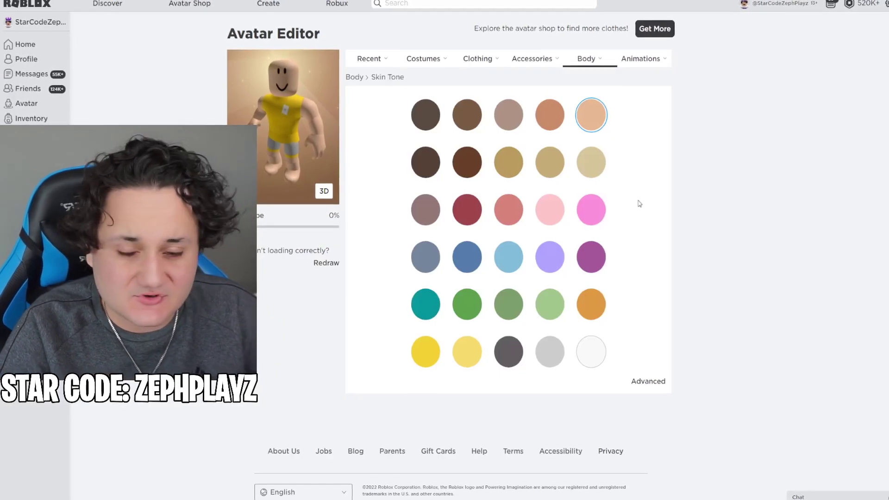
click(644, 380)
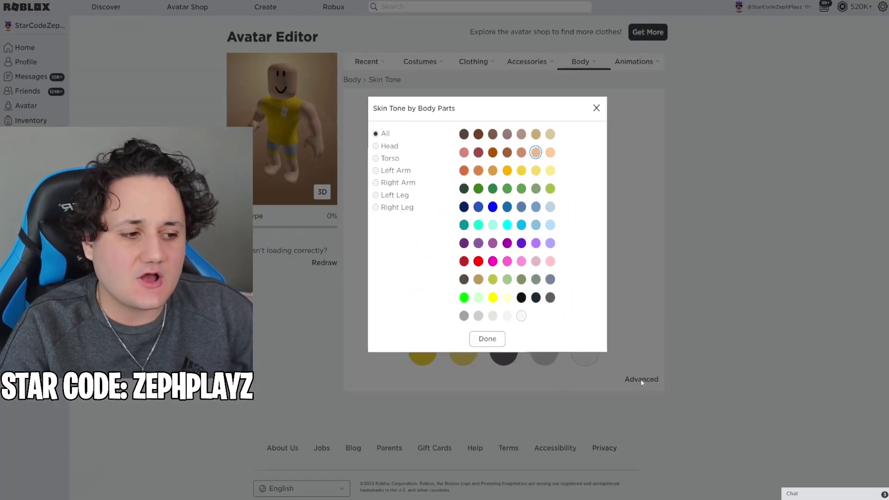
click(505, 152)
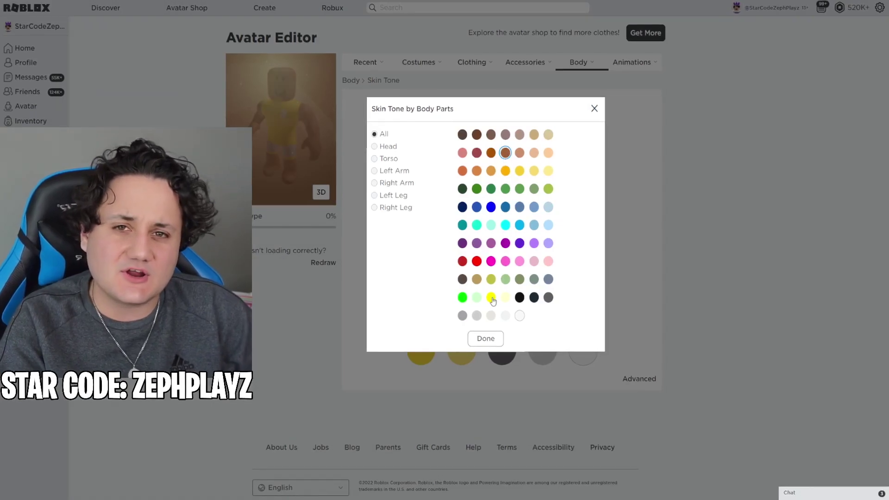
click(489, 339)
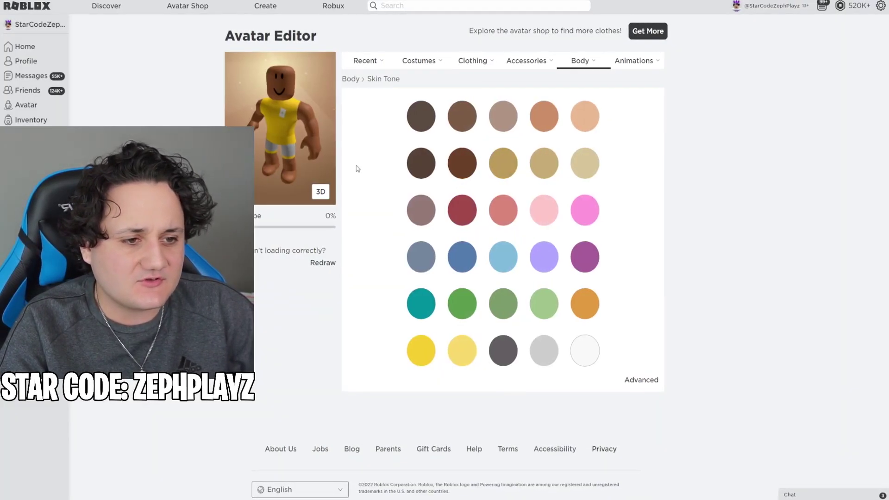
Step: Set body scale height to 105% and proportions to 100%, then reload the page
click(370, 97)
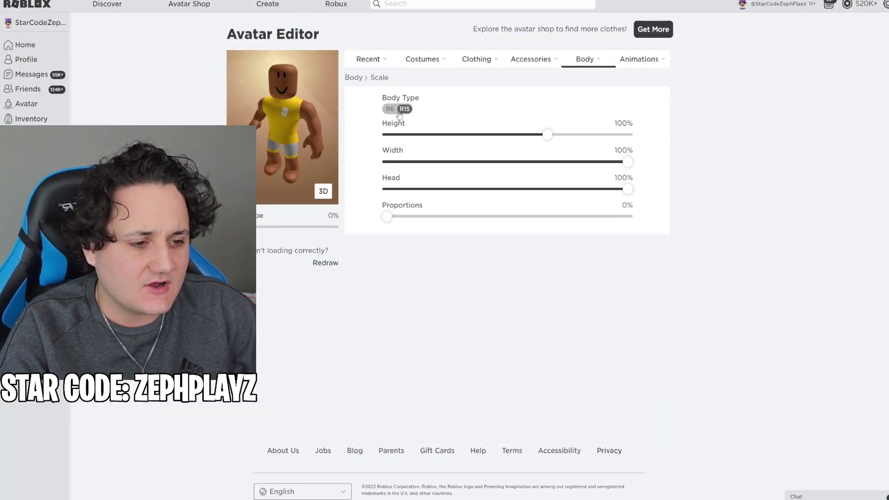
drag(554, 137, 633, 135)
drag(387, 216, 680, 338)
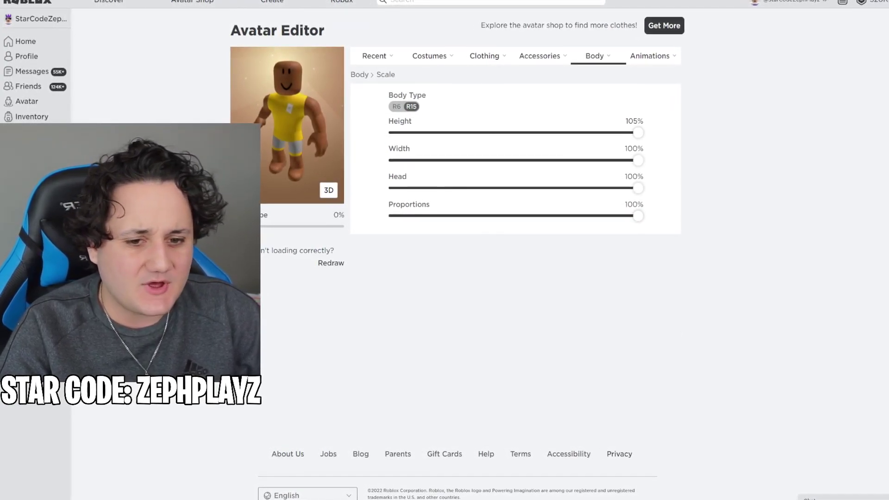
key(F5)
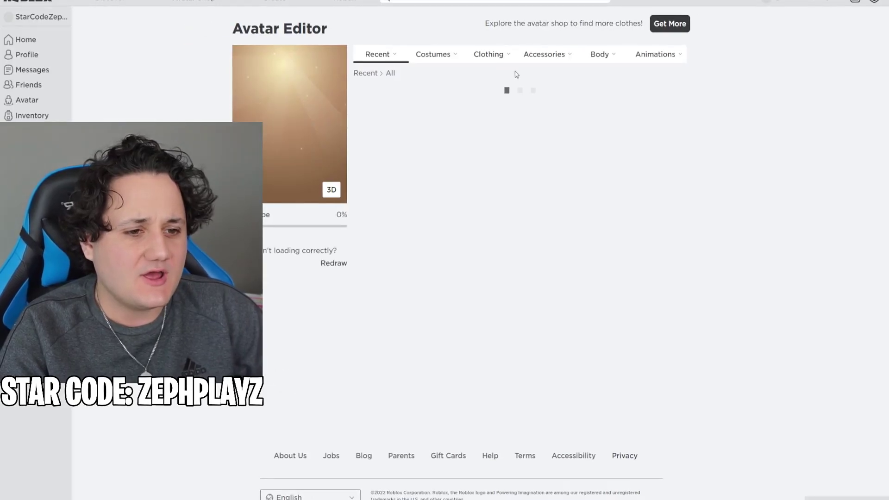
Step: Show the avatar's Clothing > Shirts list and scroll down through it
mouse_move(600, 55)
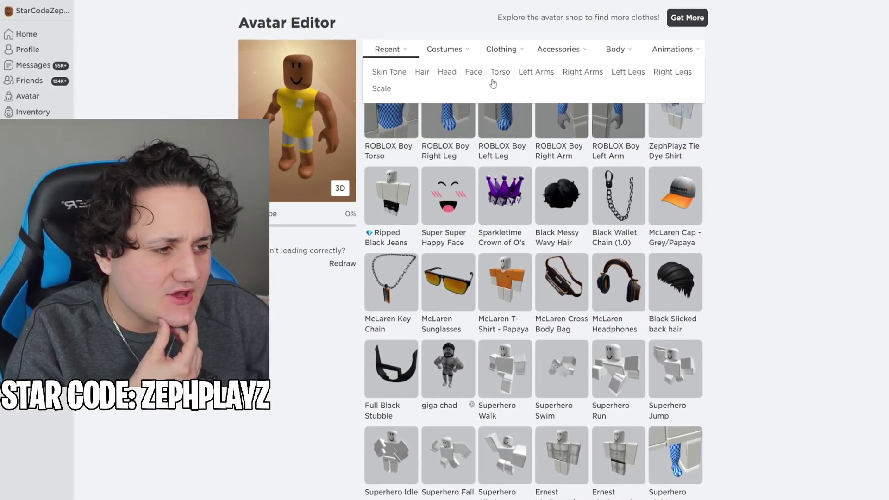
click(466, 75)
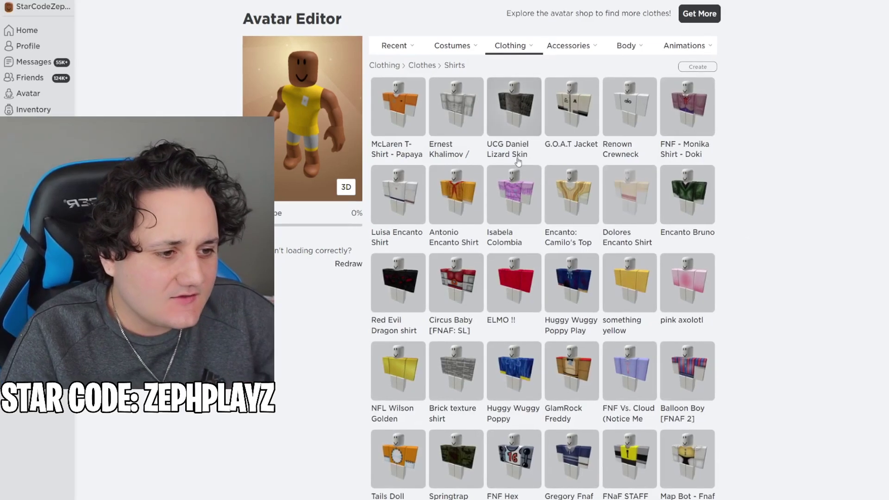
scroll(796, 200, down, 15)
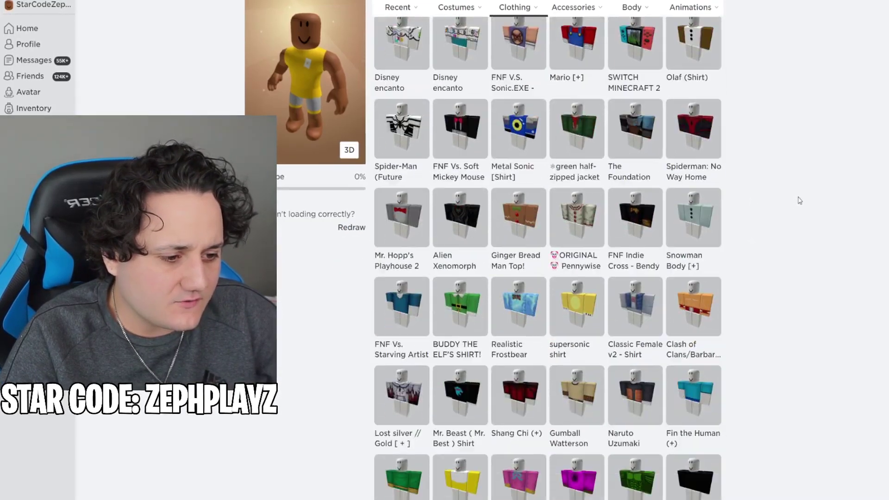
scroll(801, 201, down, 20)
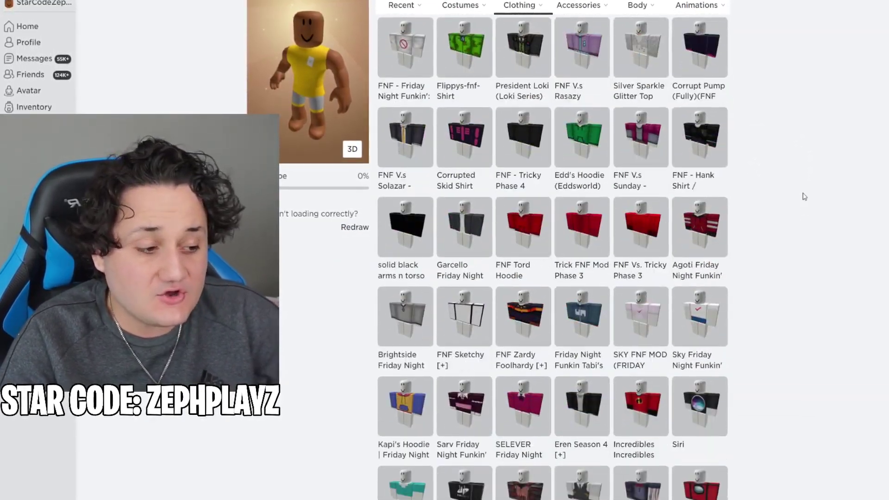
scroll(826, 255, down, 5)
scroll(828, 249, down, 10)
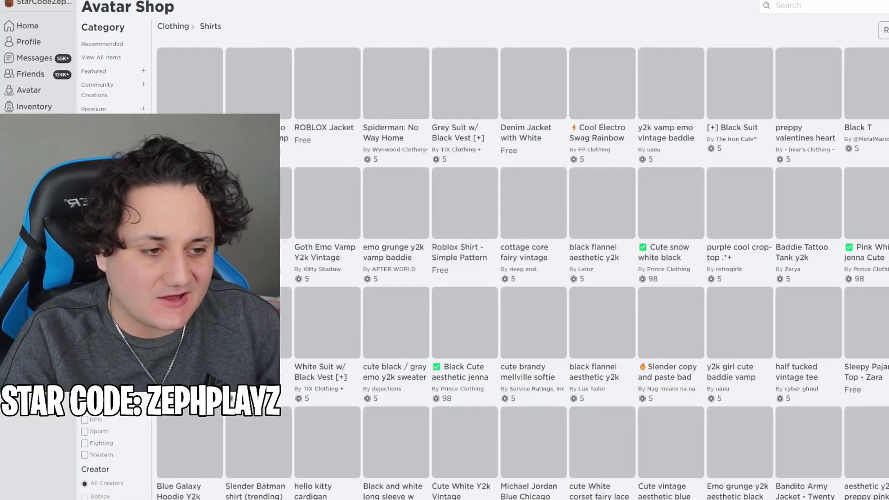
Step: Search 'abs' and buy the [REUPLOADED] Muscles w/ six pack abs shirt
click(804, 9)
text(abs)
key(Return)
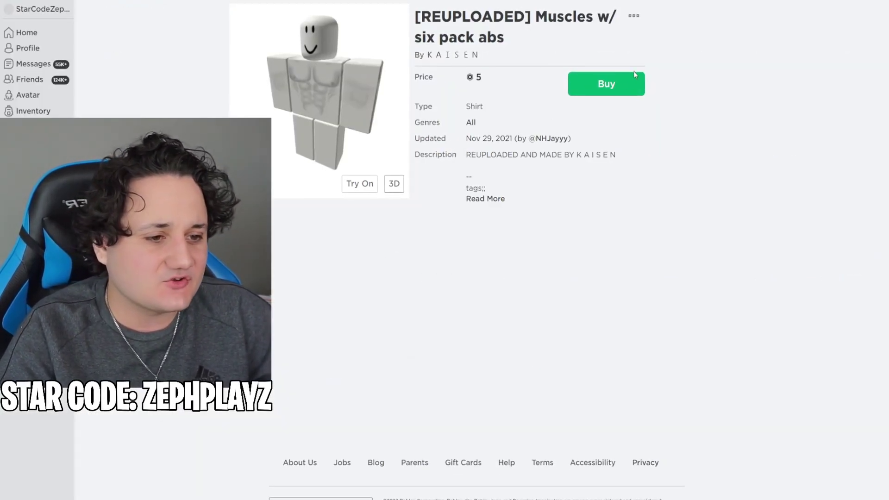
click(635, 74)
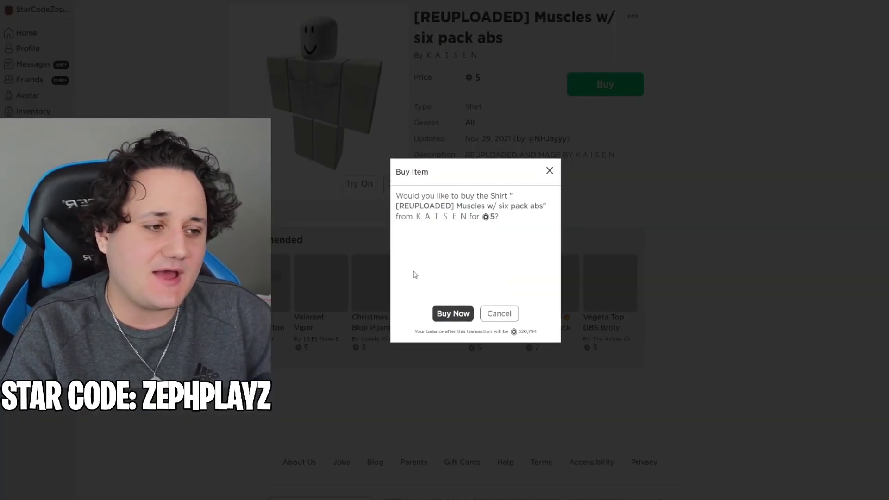
click(449, 311)
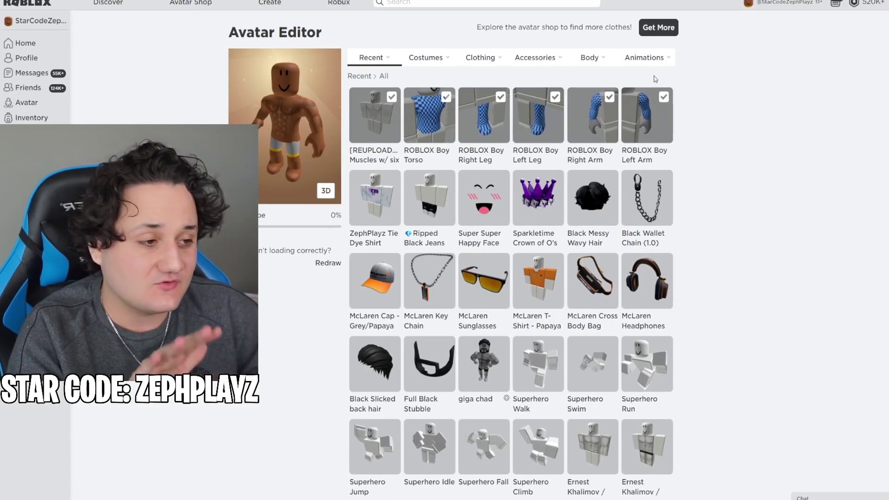
click(208, 16)
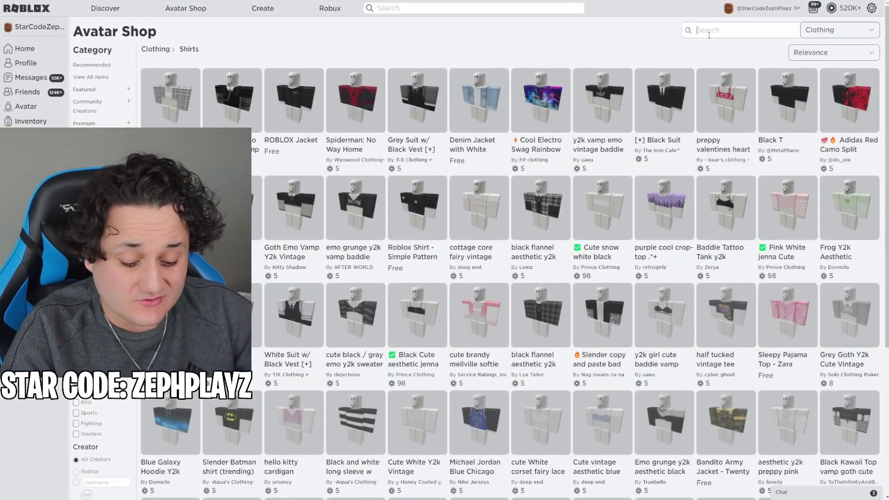
Step: Search the Avatar Shop for 'gym shorts' within the Pants category
click(707, 35)
text(gym shorts)
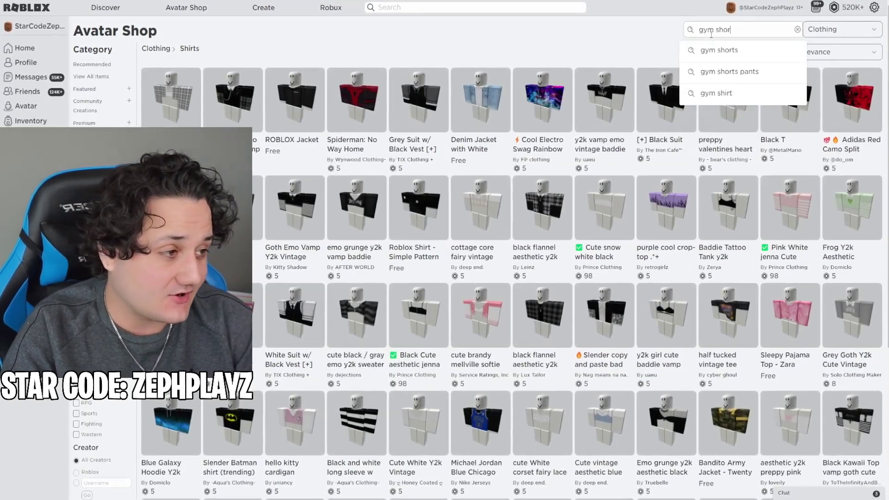
key(Return)
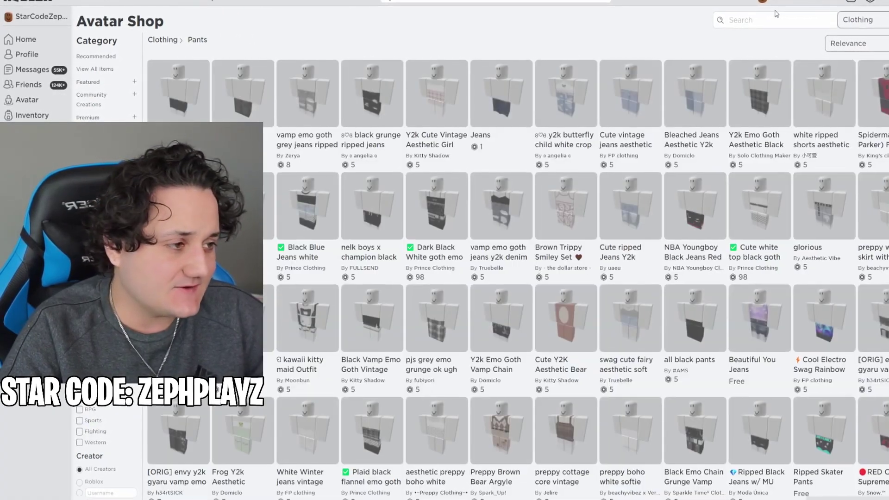
click(764, 20)
text(gym shorts)
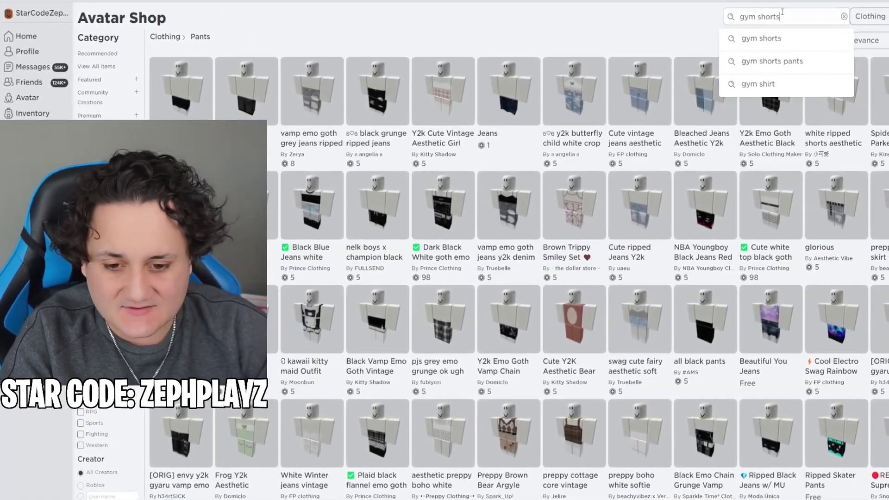
key(Return)
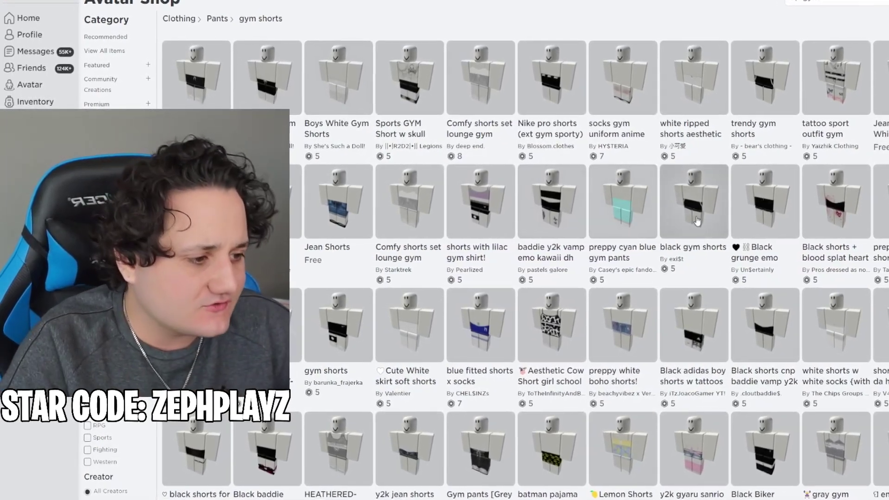
Step: Scroll and page twice through the gym shorts results
scroll(697, 221, down, 2)
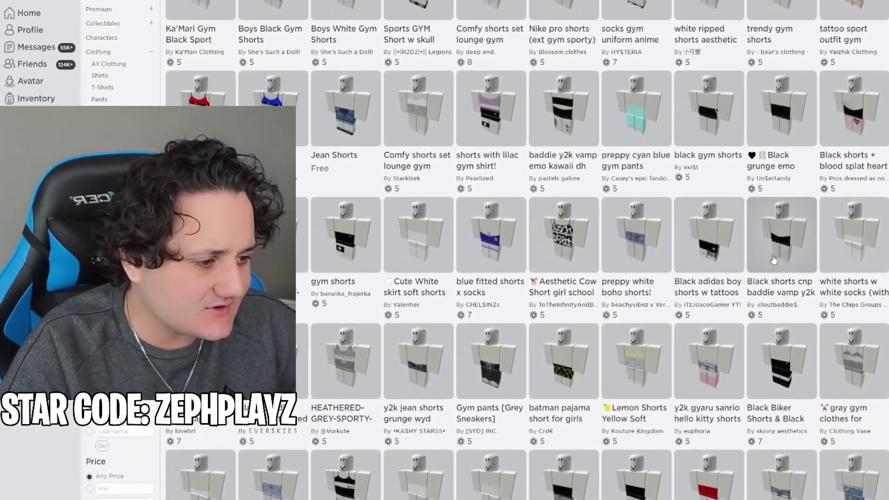
scroll(773, 259, down, 2)
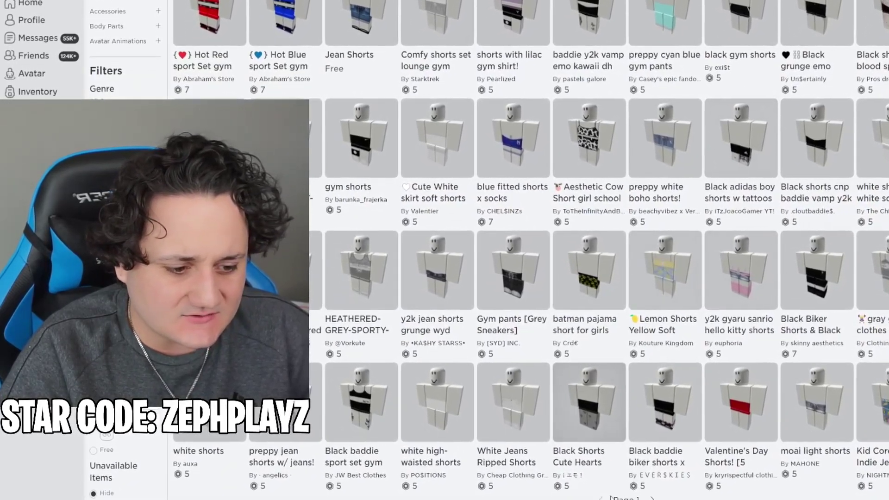
click(652, 499)
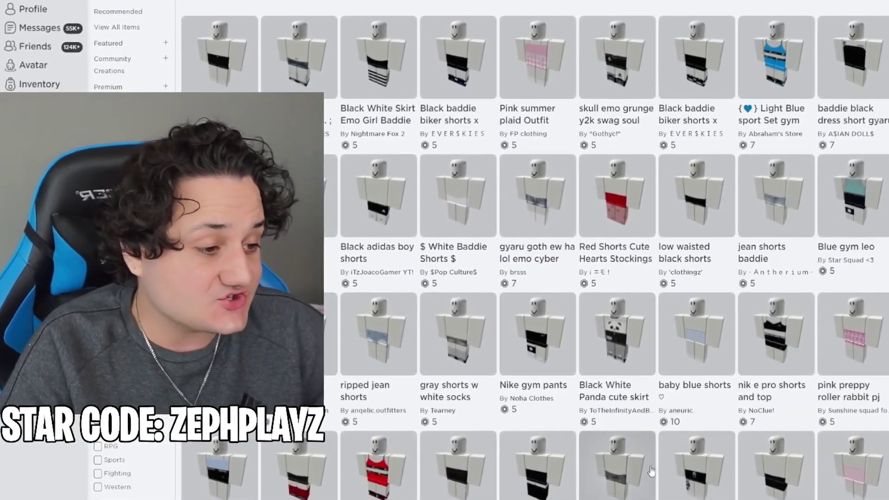
scroll(692, 366, down, 3)
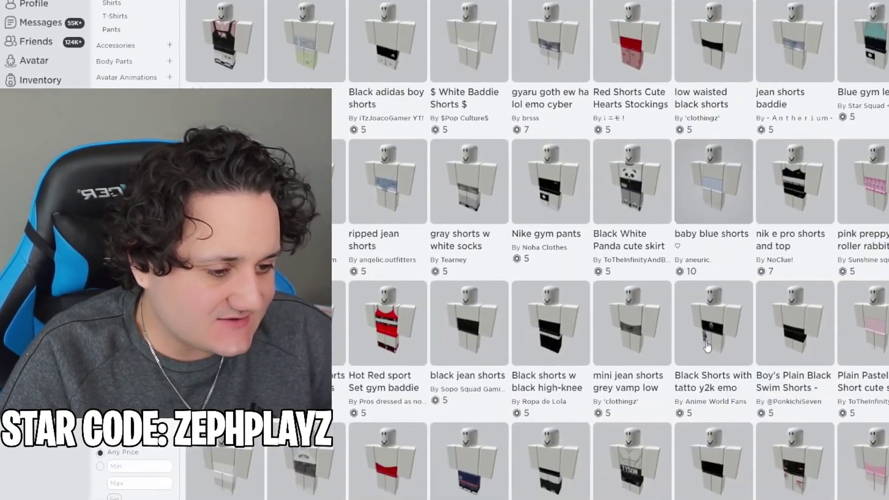
scroll(709, 416, down, 3)
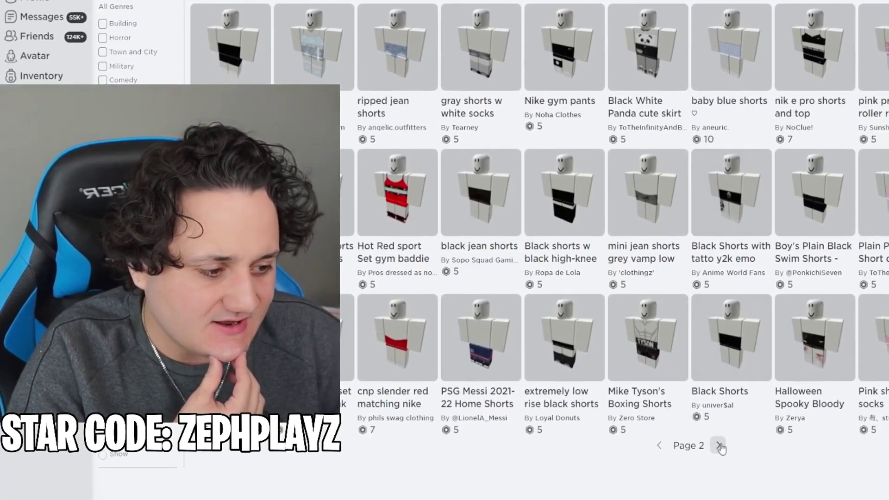
click(719, 445)
scroll(732, 422, up, 5)
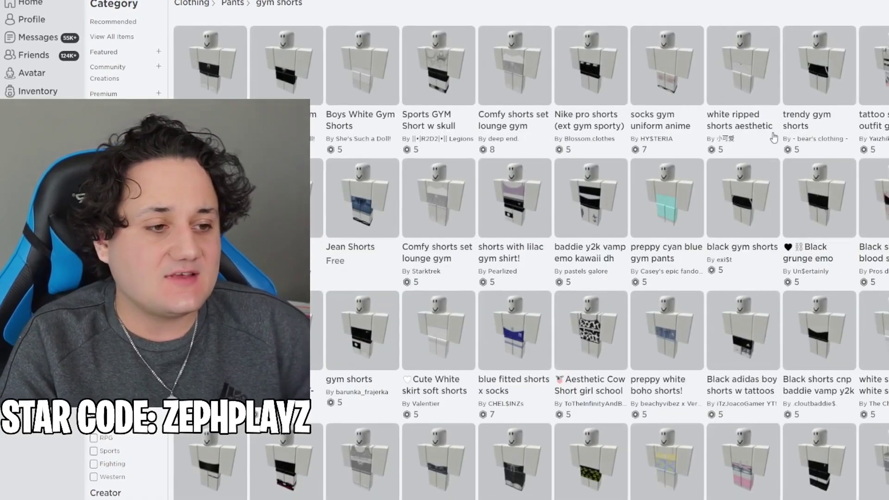
click(533, 1)
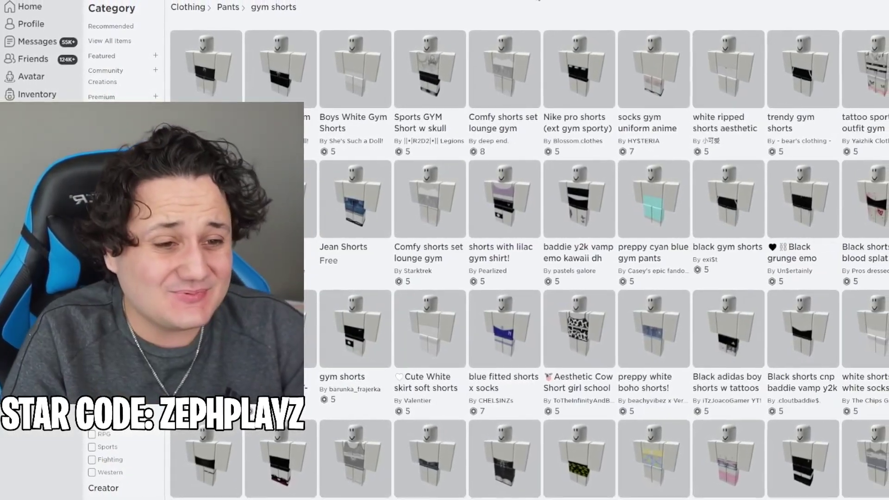
Step: Refine the shorts search with 'boy' and browse to the next results page
text(boy)
key(Return)
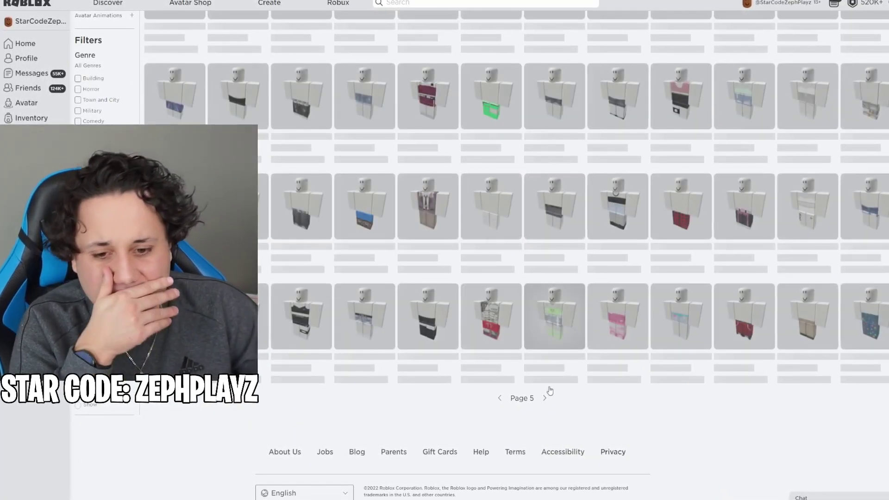
scroll(562, 383, up, 1)
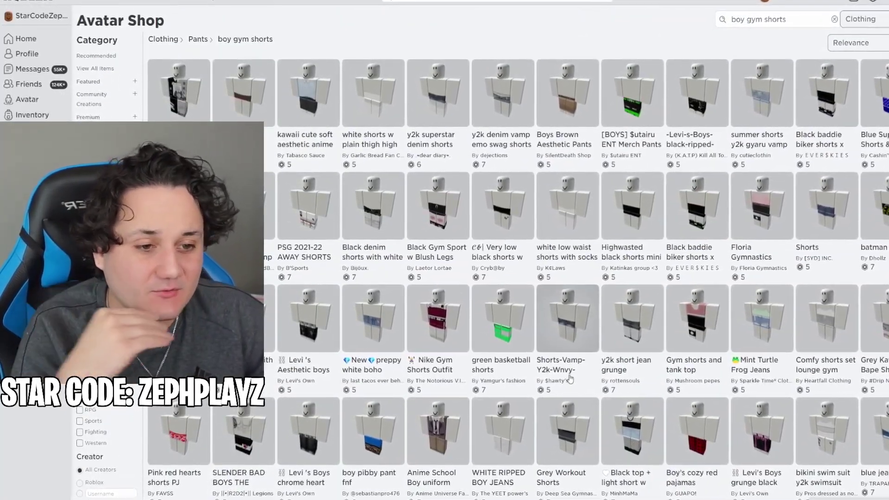
scroll(573, 380, down, 5)
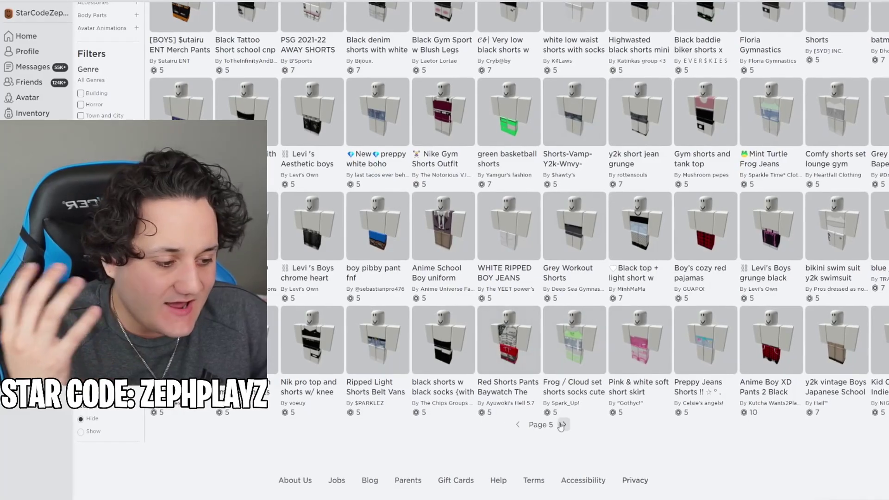
scroll(567, 426, up, 10)
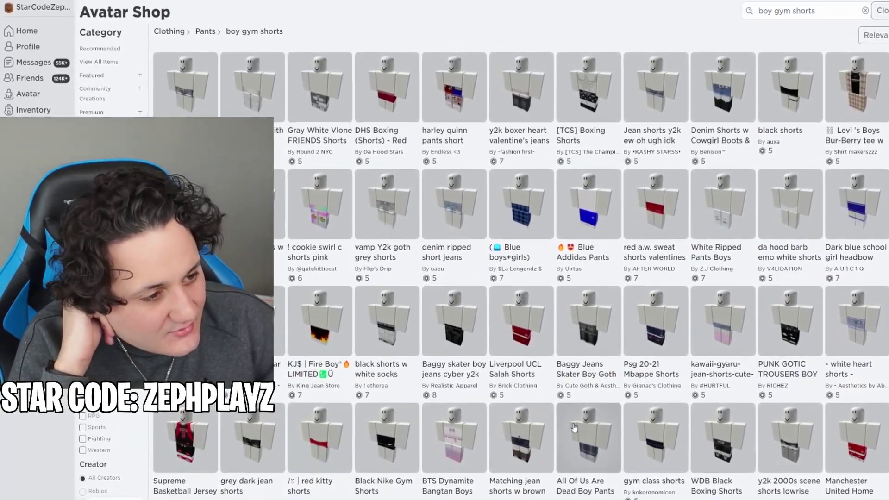
scroll(574, 428, down, 10)
click(580, 430)
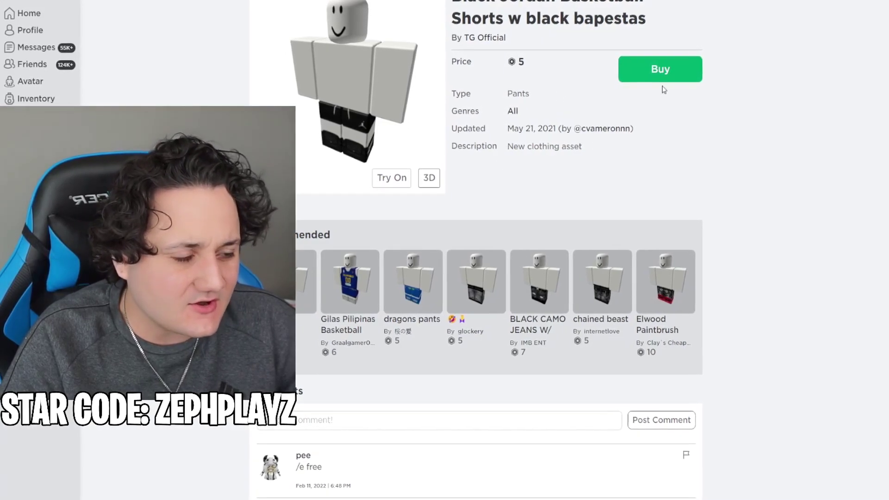
Step: Buy the Black Jordan Basketball Shorts and return to the Avatar Editor
click(663, 70)
click(505, 323)
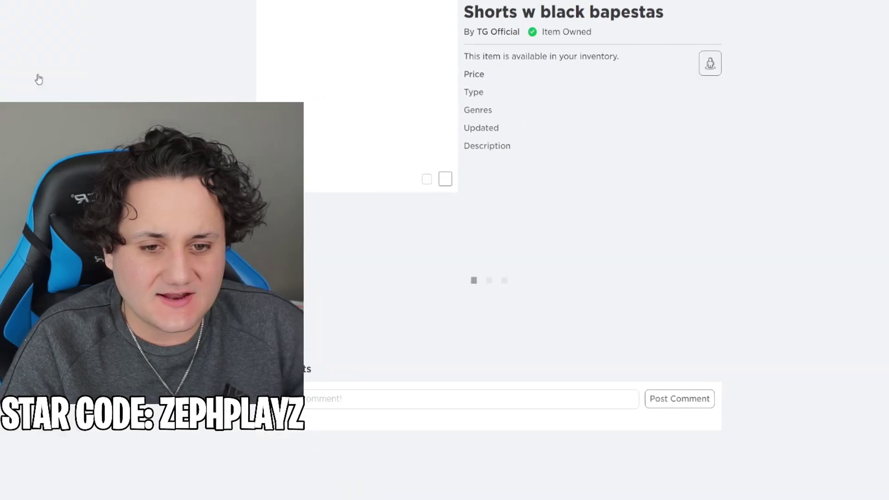
click(39, 77)
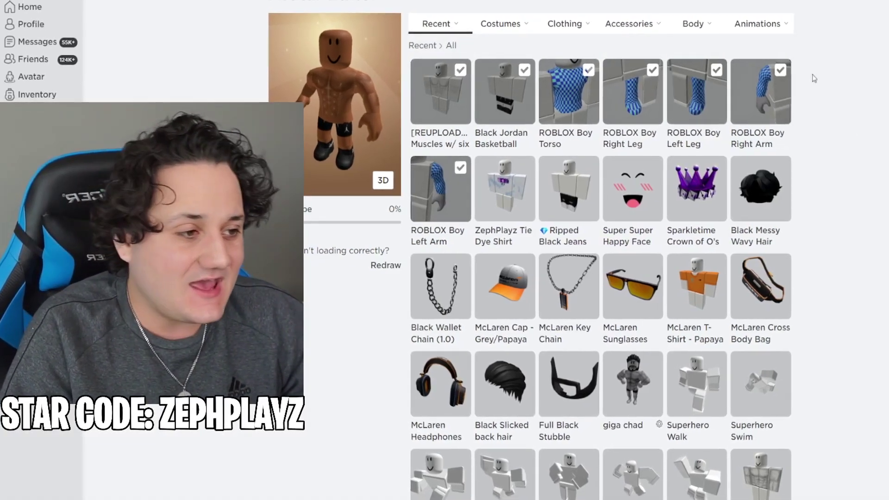
Step: Show the avatar's owned faces under Body > Face and scroll through them
mouse_move(693, 24)
click(526, 55)
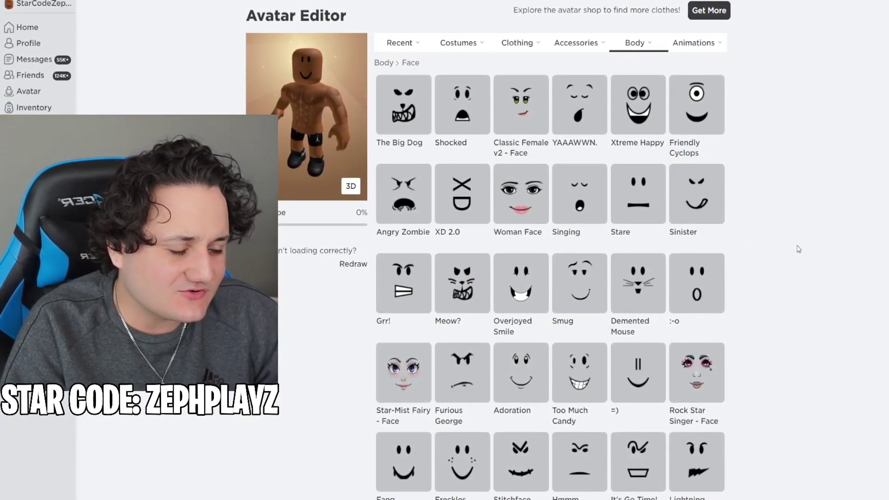
scroll(799, 249, down, 6)
scroll(785, 249, down, 7)
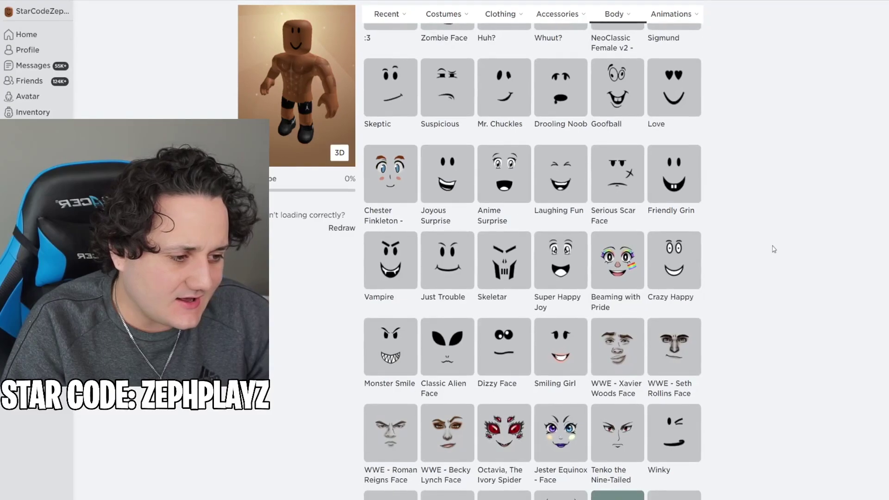
scroll(774, 249, down, 9)
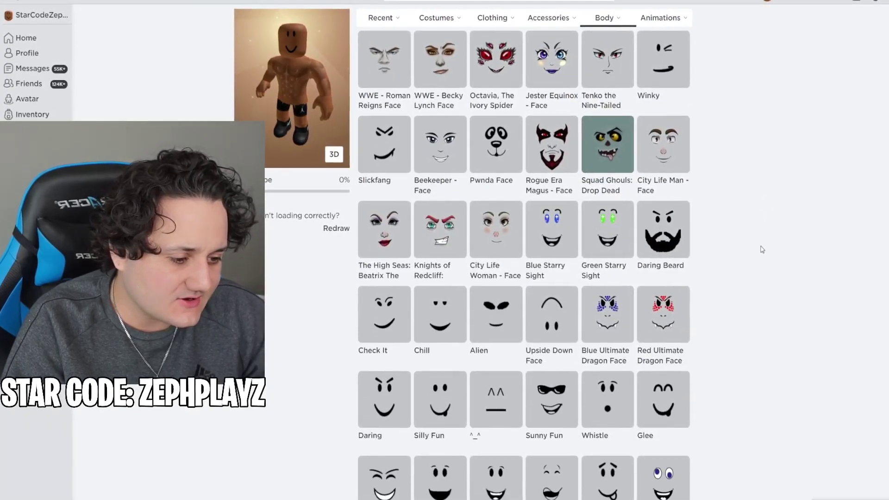
scroll(756, 248, down, 2)
scroll(755, 250, down, 4)
scroll(748, 296, up, 6)
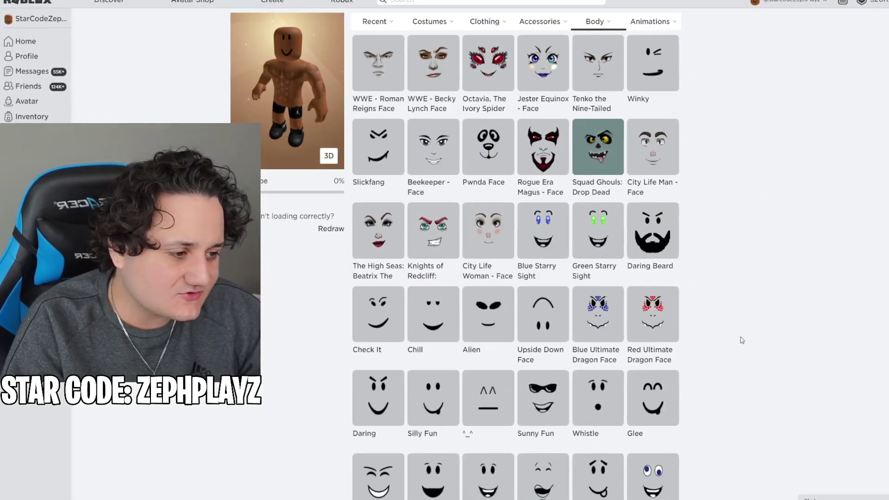
scroll(741, 340, up, 10)
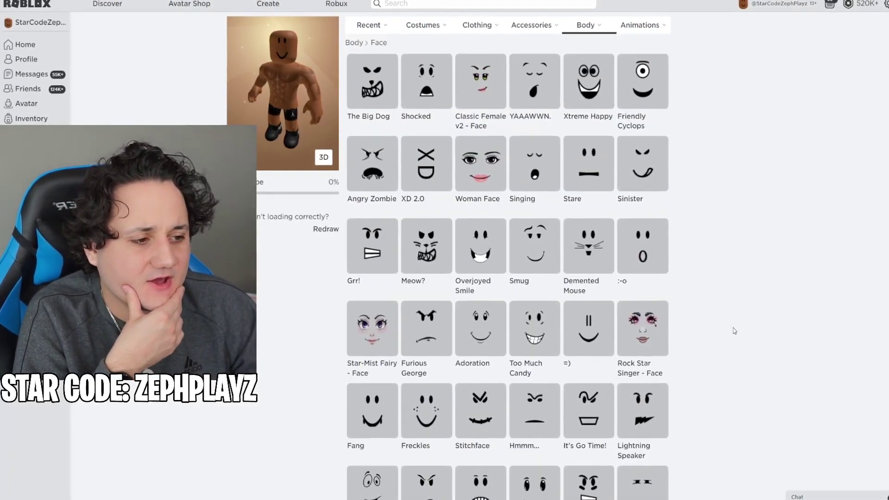
scroll(733, 330, up, 1)
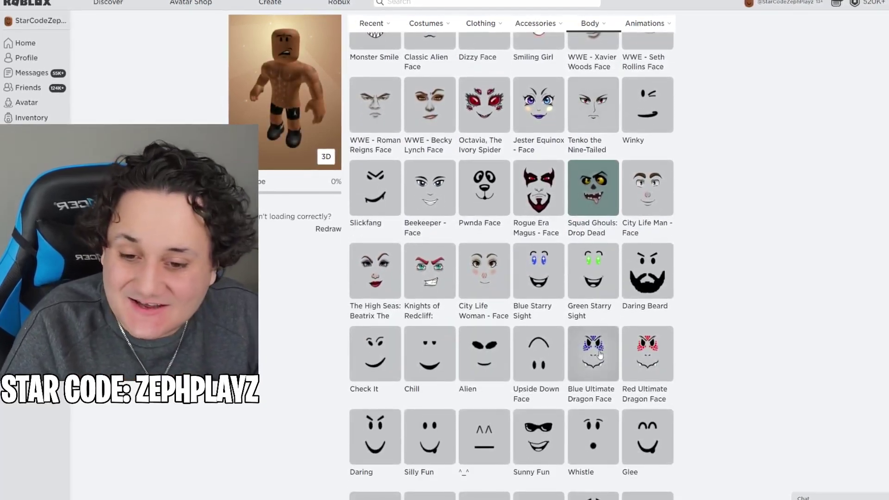
scroll(636, 335, down, 2)
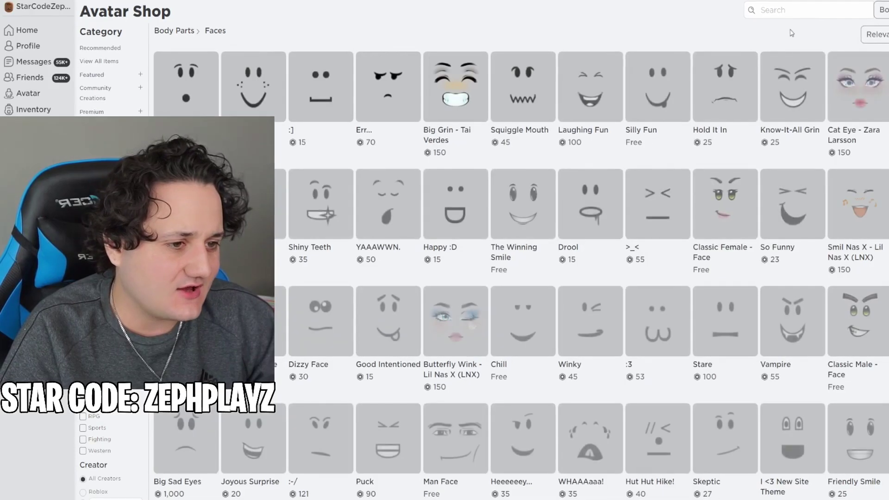
Step: Search shop faces for 'scream' and open the Know-It-All Grin face page
click(794, 10)
text(scream)
key(Return)
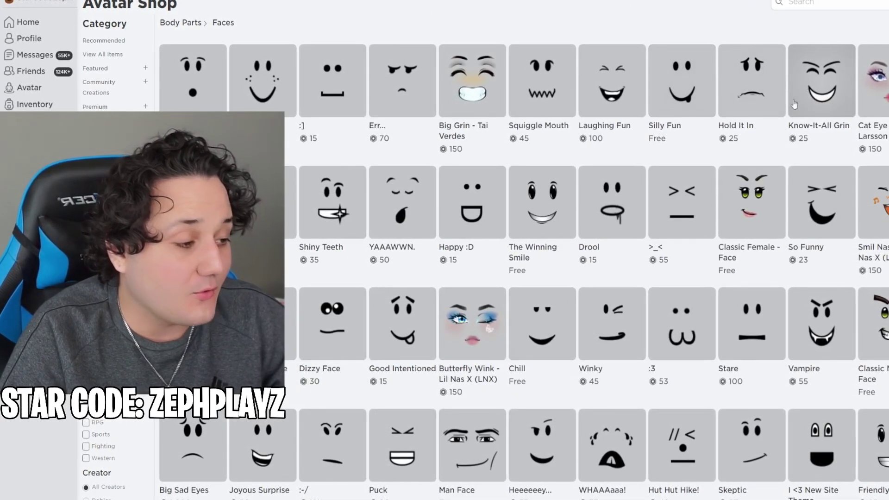
click(816, 84)
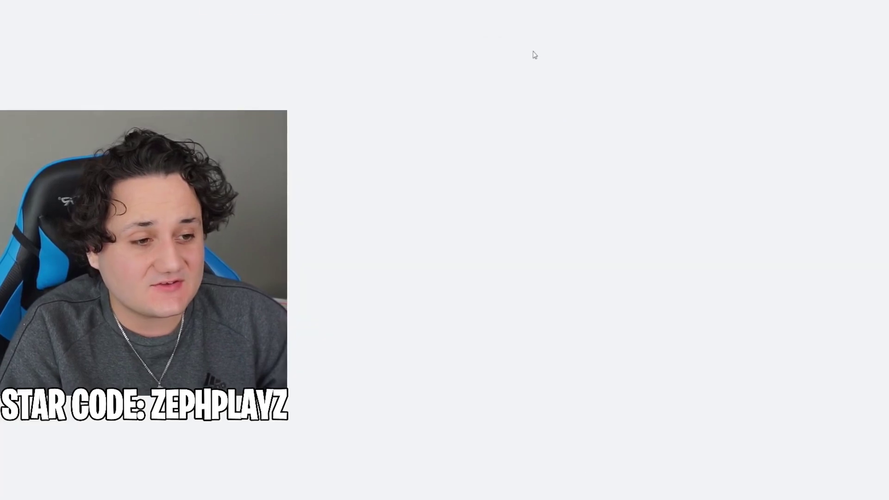
Step: Equip the Know-It-All Grin face from the avatar's owned faces
click(506, 59)
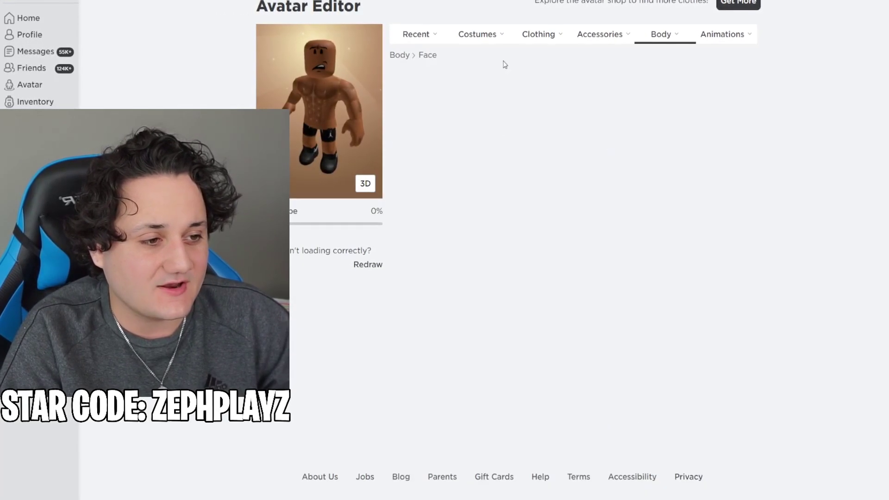
scroll(562, 306, down, 2)
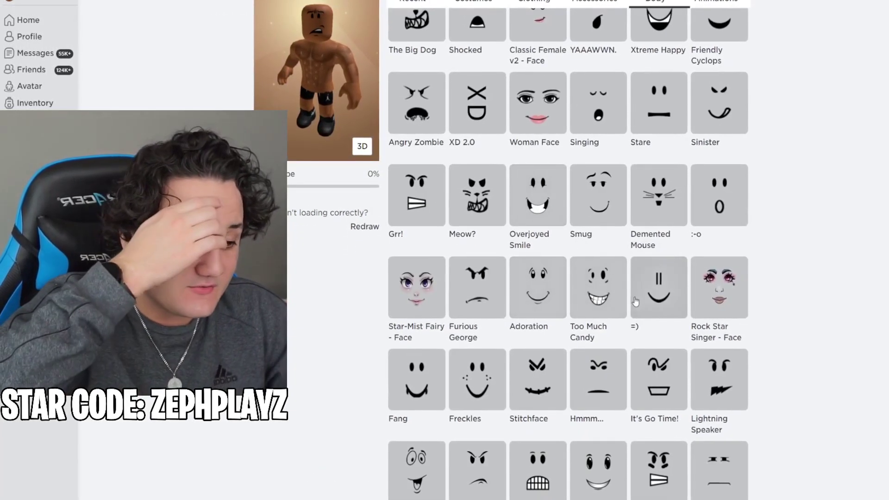
scroll(636, 301, down, 8)
scroll(716, 331, down, 12)
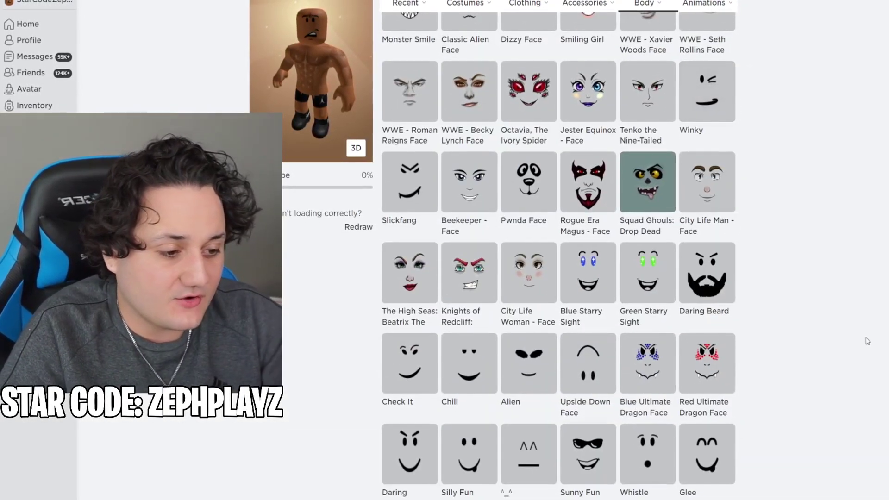
scroll(867, 341, down, 7)
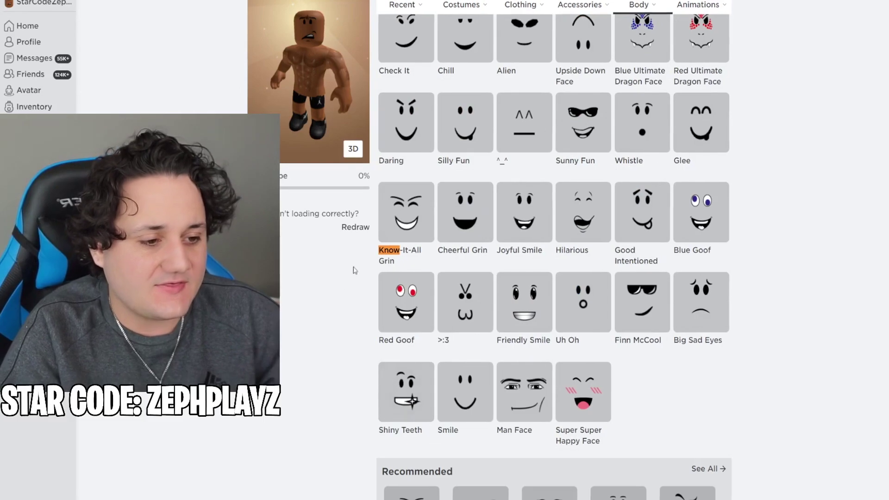
click(405, 212)
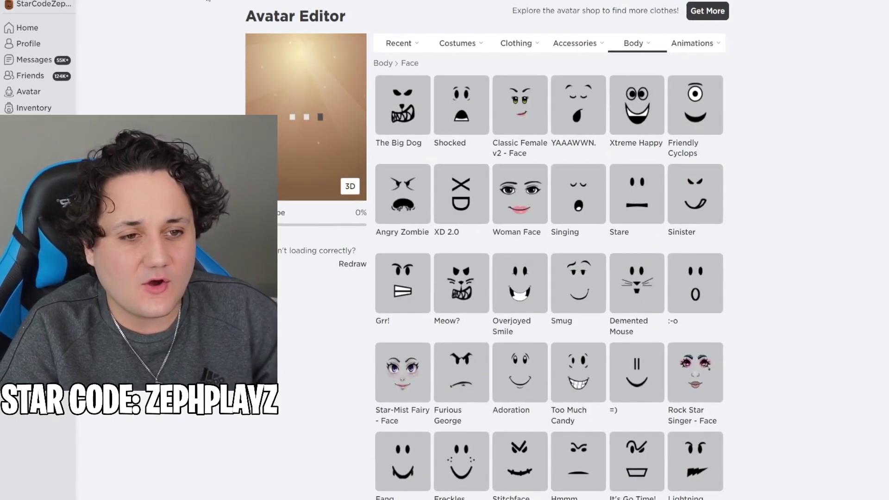
click(207, 0)
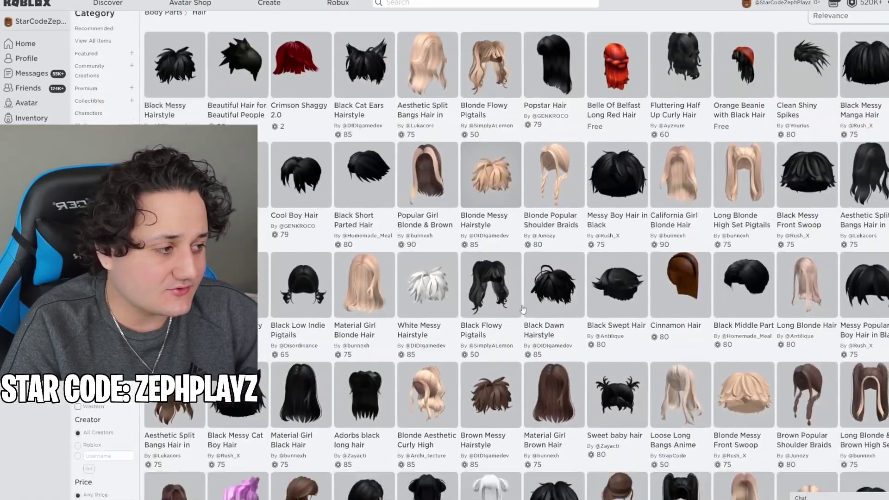
Step: Go to the second page of hair and search for 'fade' hairstyles
scroll(523, 310, down, 10)
click(537, 396)
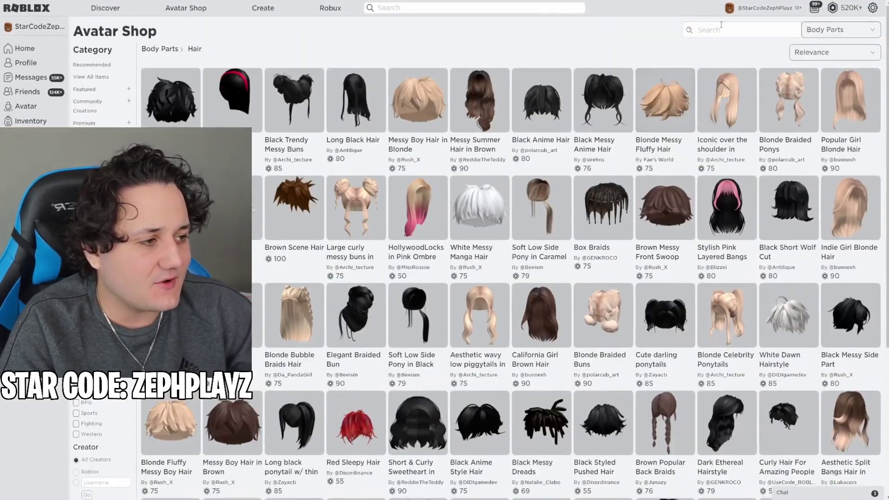
click(721, 26)
text(fade)
key(Return)
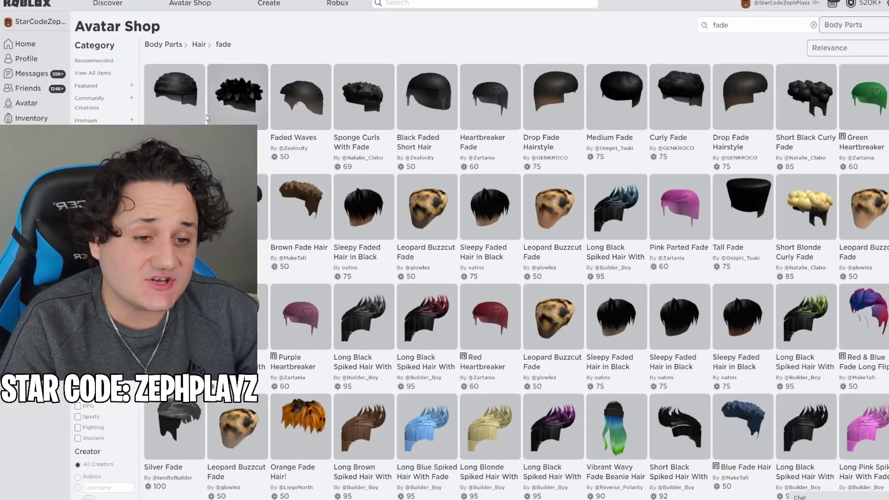
Step: Check the 360 Waves Fade and Short Black Curly Fade pages, then search 'drea'
click(194, 112)
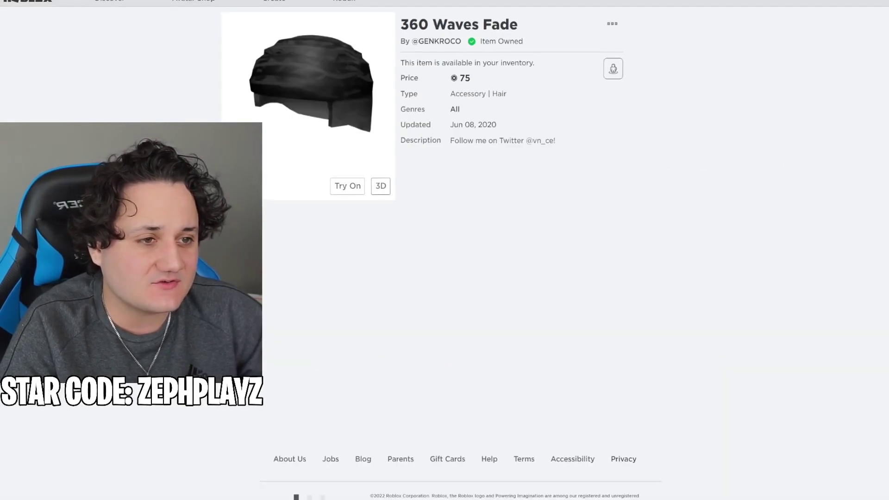
key(alt+Left)
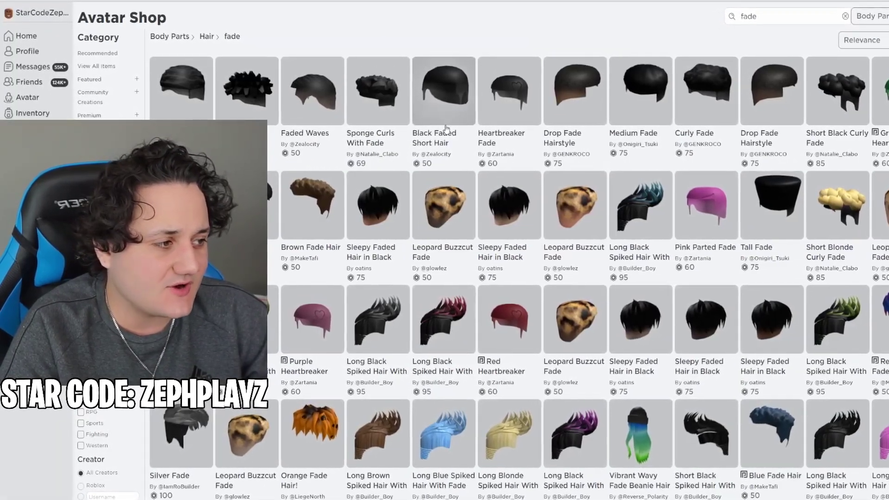
click(838, 90)
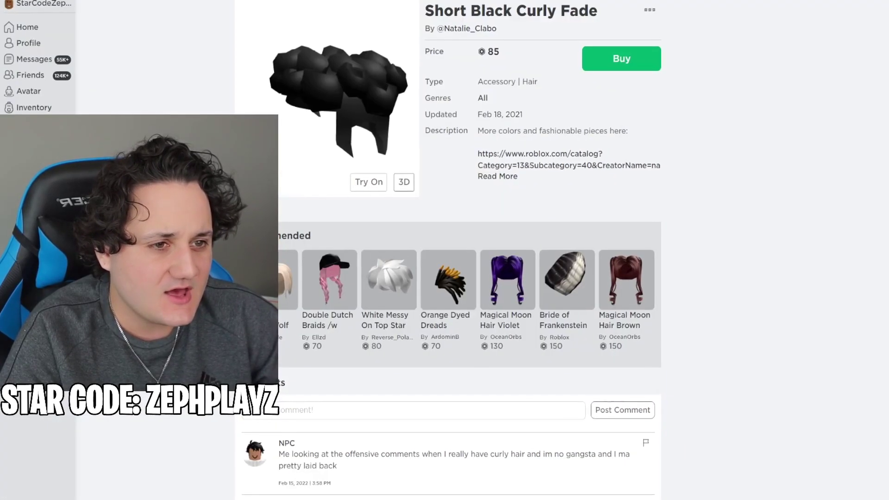
key(alt+Left)
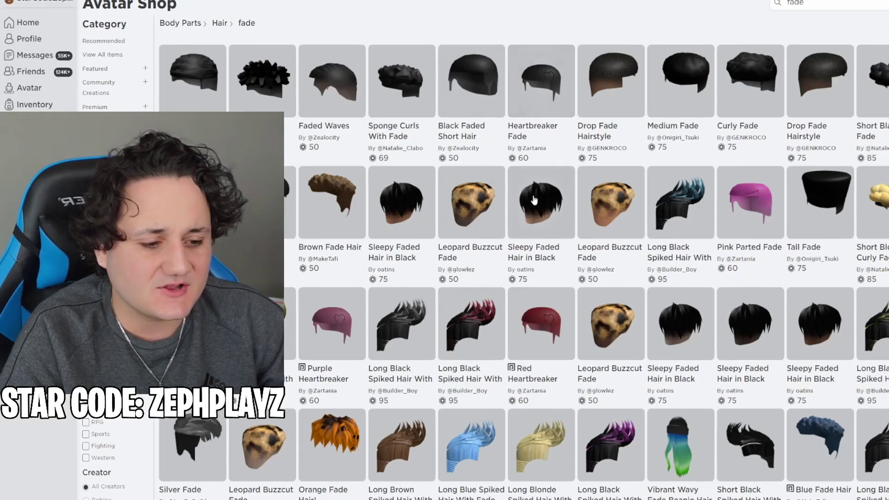
scroll(616, 199, down, 5)
scroll(616, 199, up, 5)
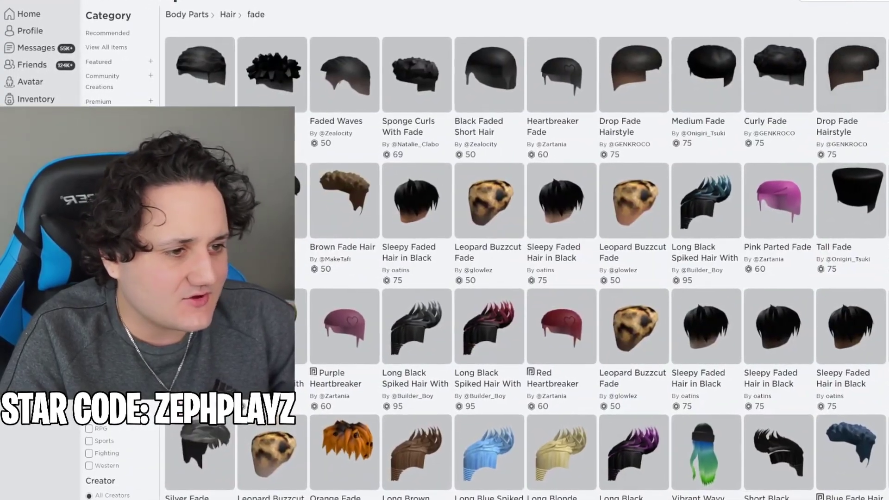
text(drea)
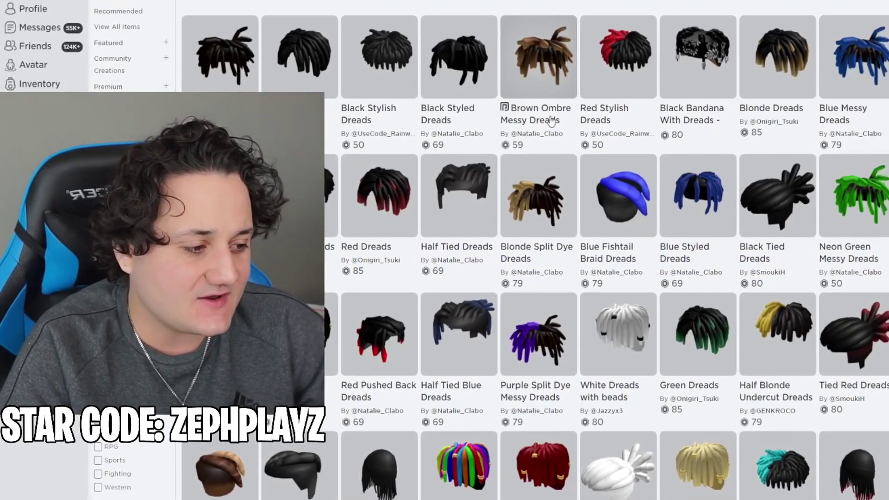
scroll(551, 121, down, 3)
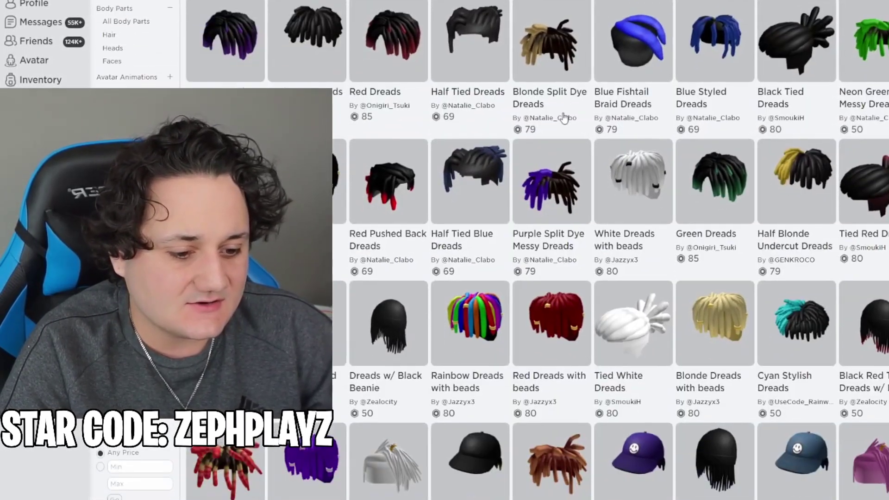
scroll(564, 115, down, 3)
scroll(572, 115, up, 6)
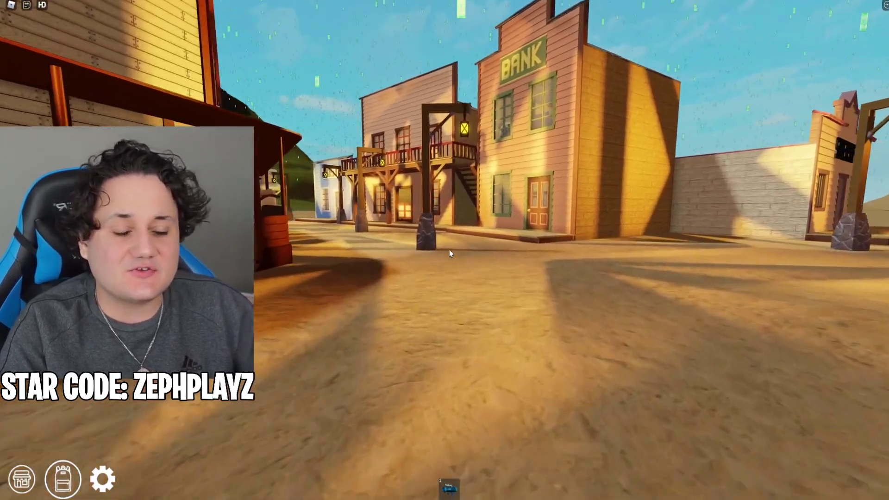
Step: Walk past the bank, saloon and post office out into the desert
key(w)
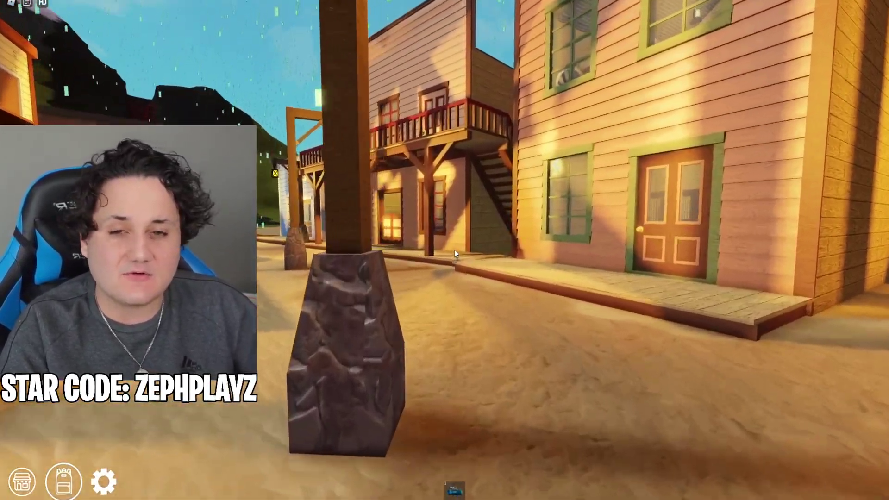
key(w)
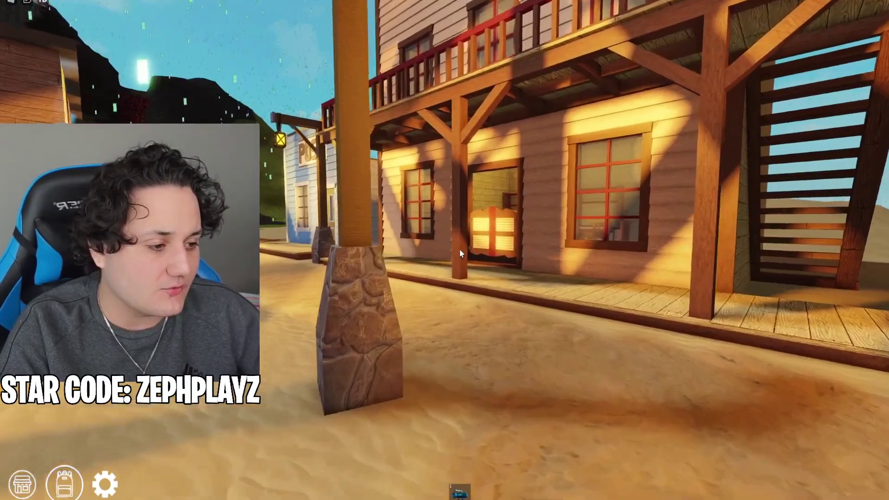
key(w)
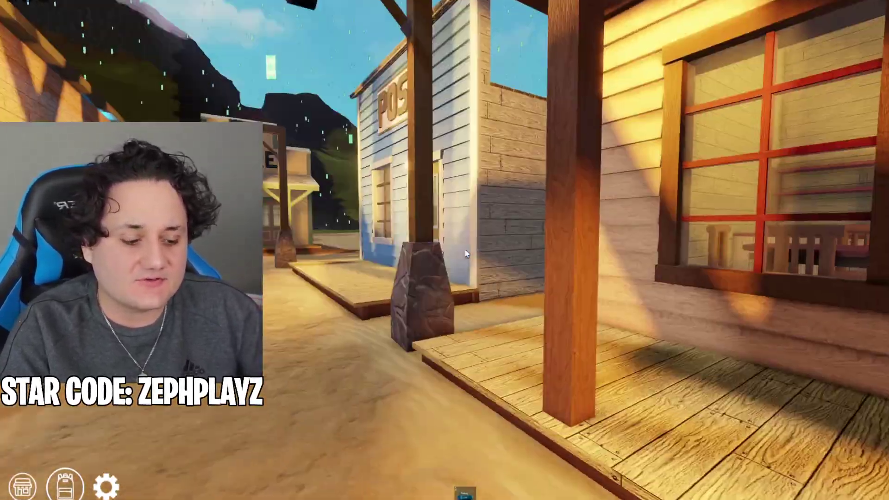
key(w)
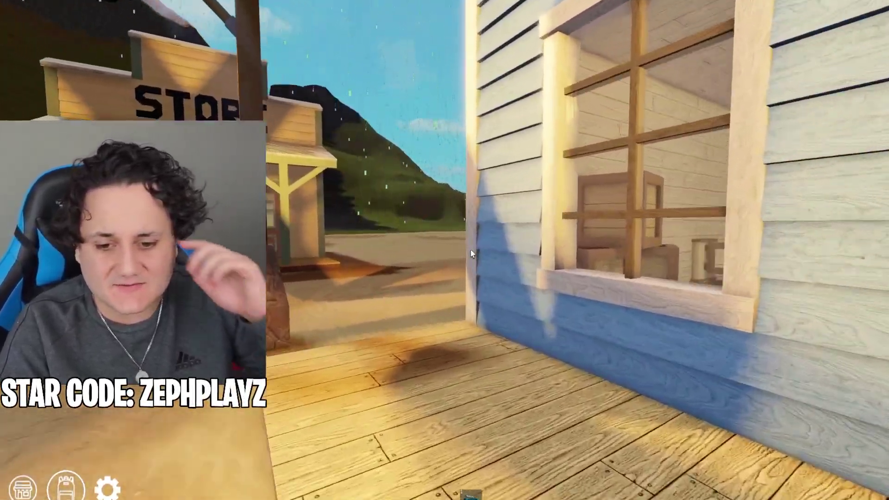
key(w)
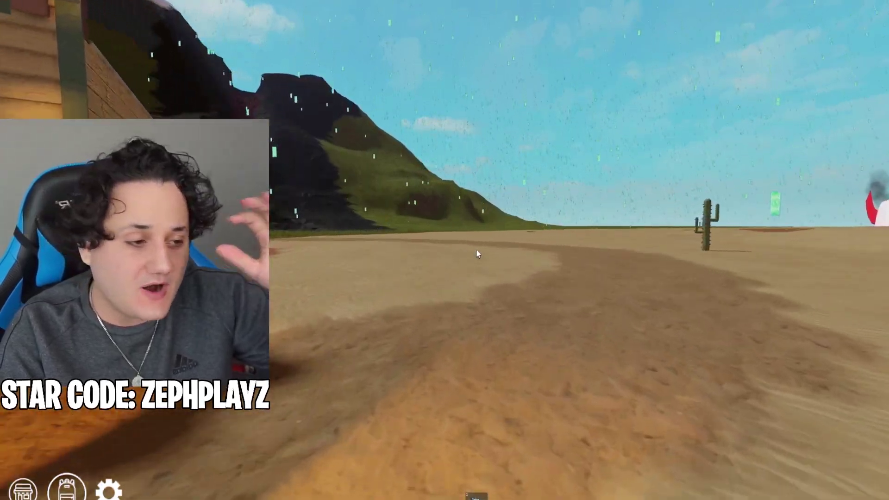
key(w)
key(w)
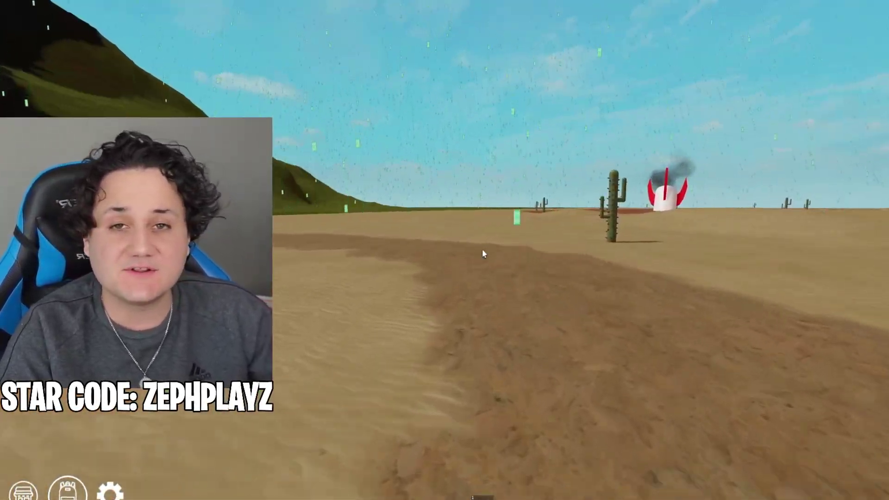
Step: Turn toward the lava-cliff hill and follow the grassy path to the tunnel door
key(Left)
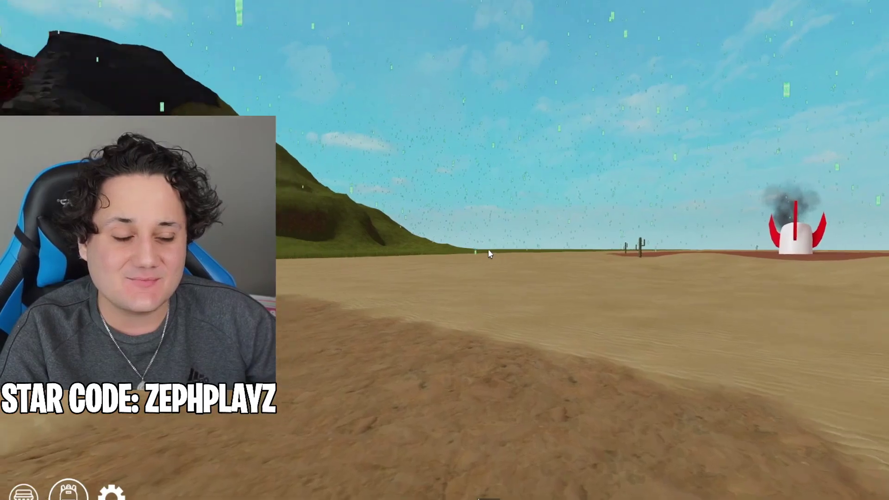
key(Left)
key(w)
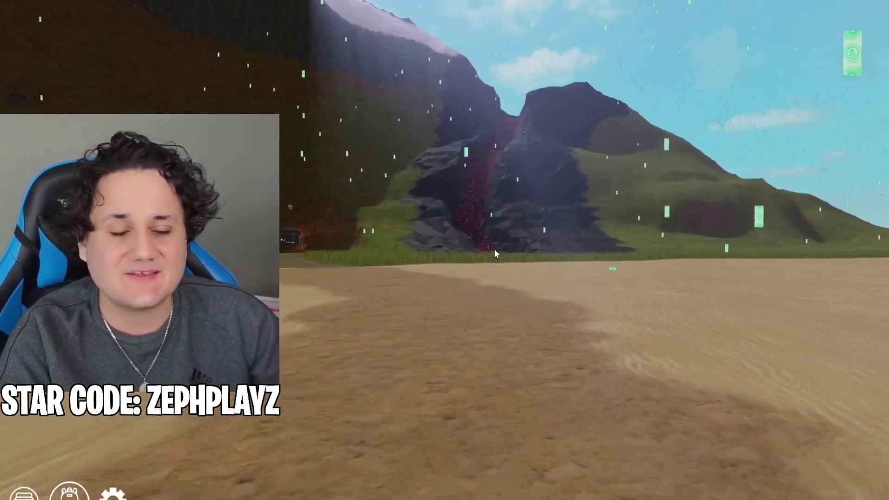
key(w)
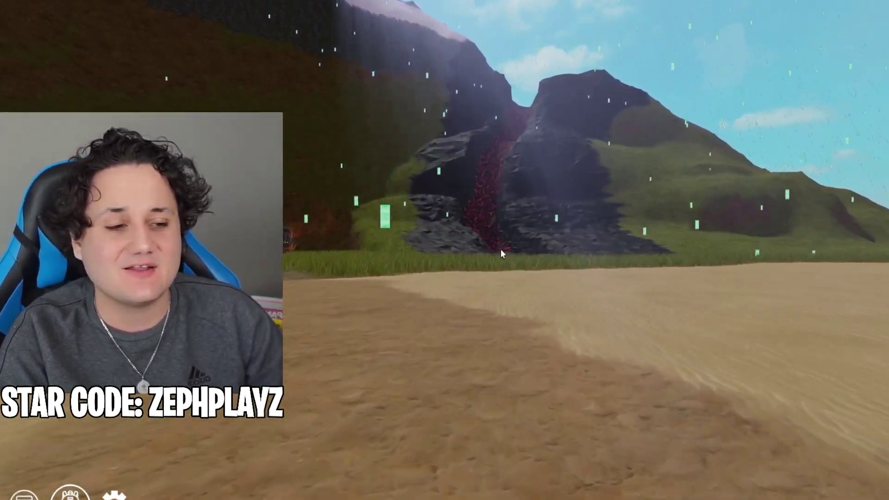
key(Left)
key(w)
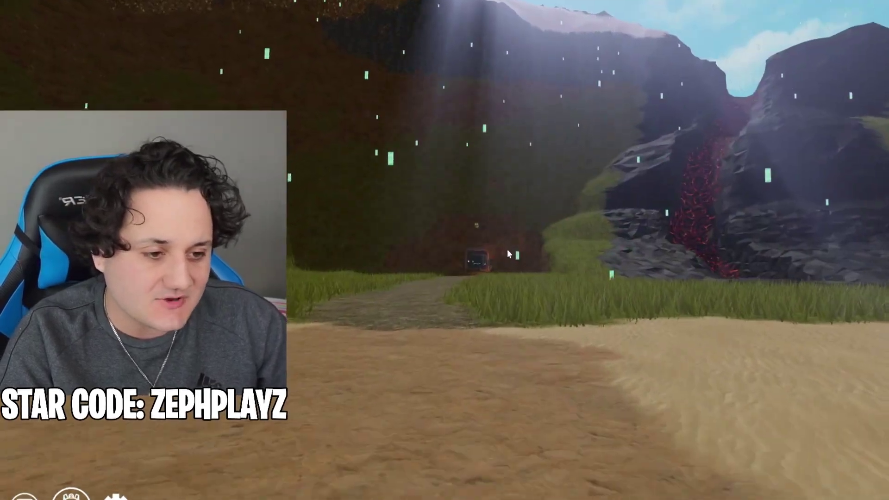
key(w)
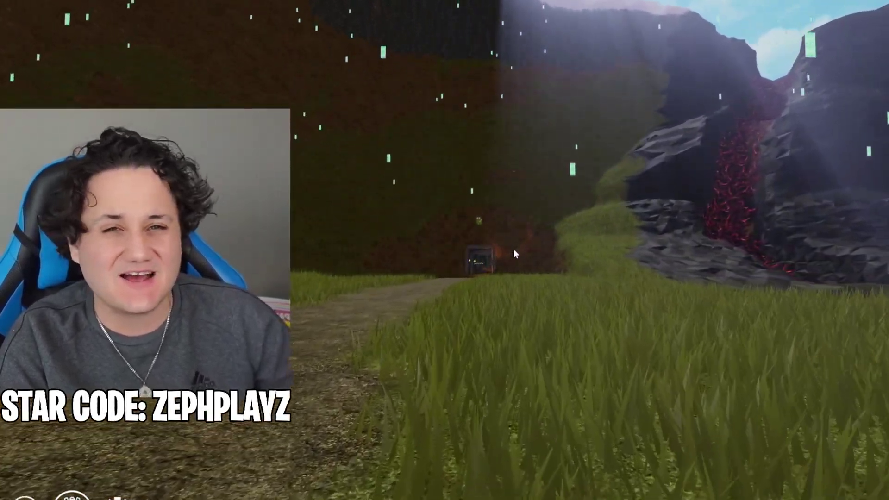
key(w)
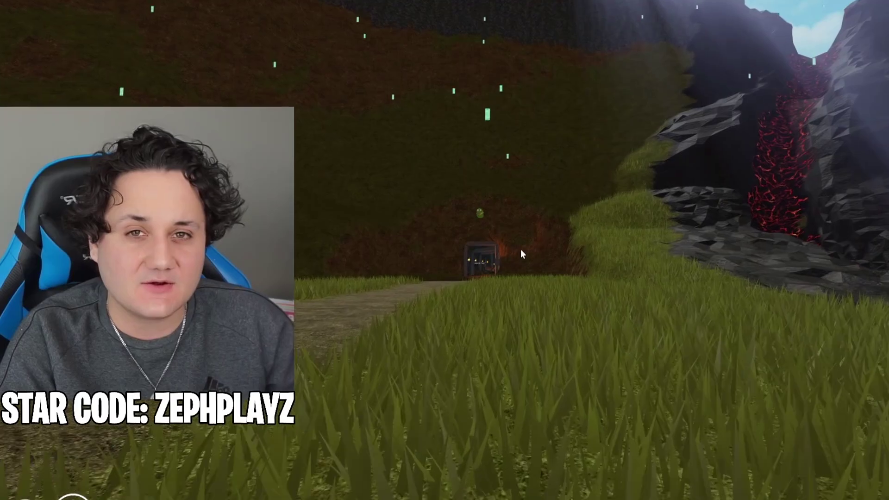
key(w)
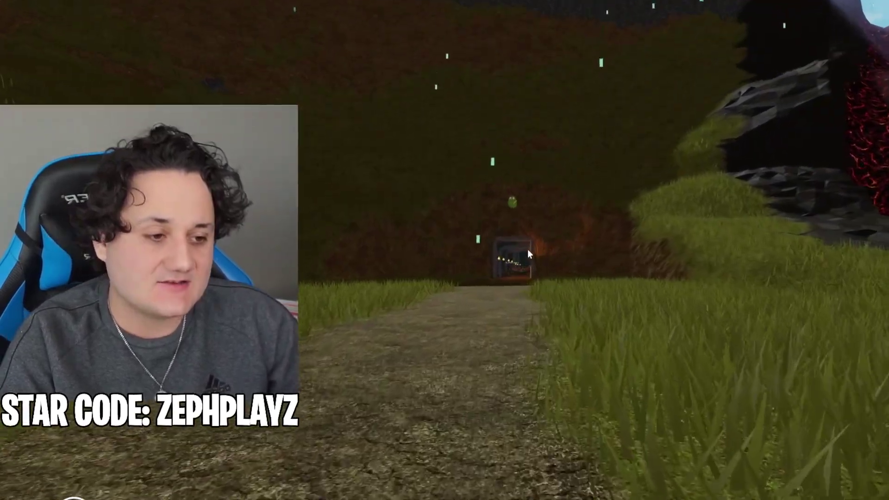
key(w)
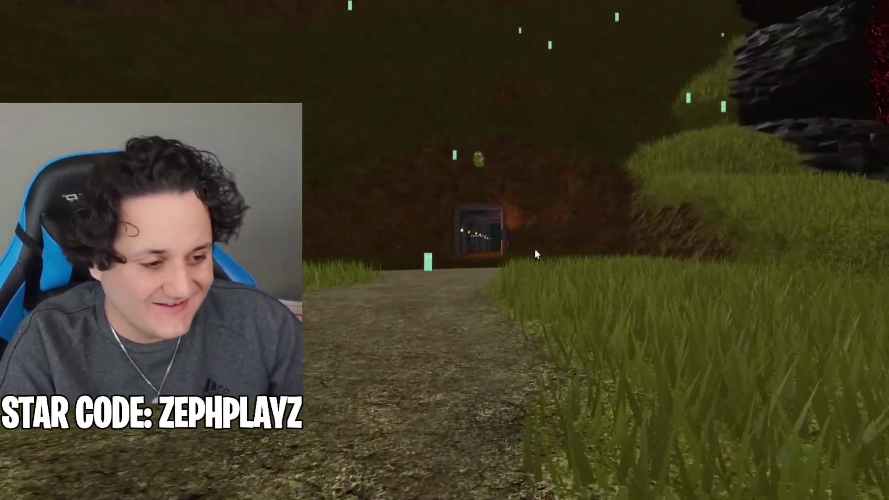
key(w)
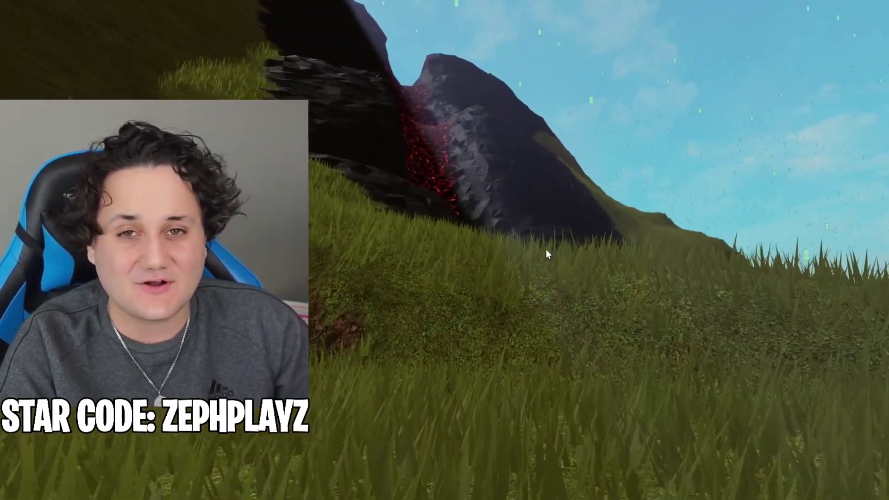
Step: Walk up to the rocky hill, then turn and head out into the field
key(w)
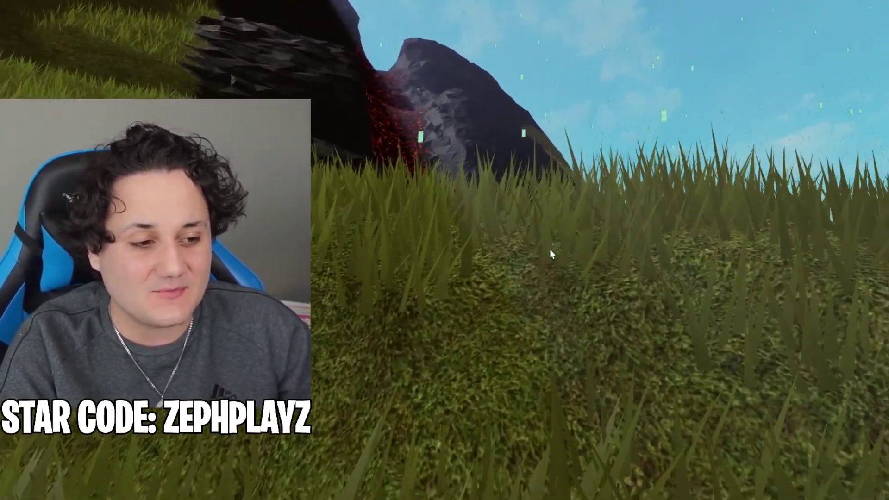
key(w)
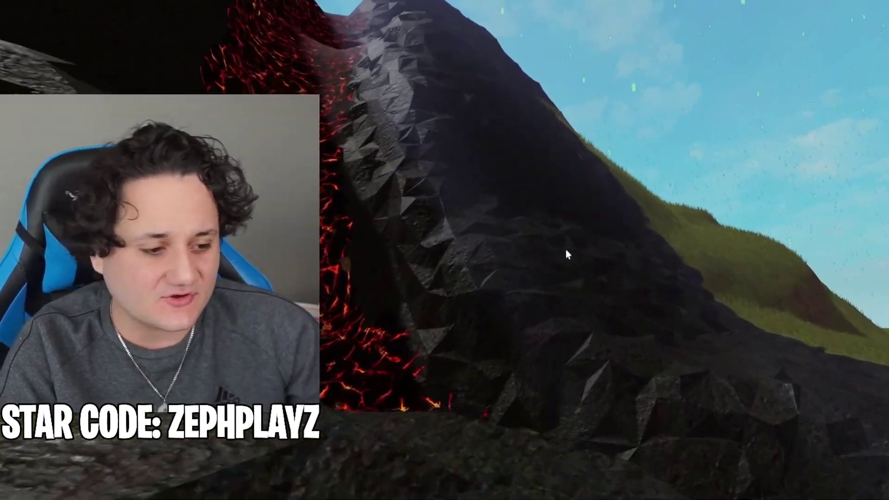
key(Right)
key(Right)
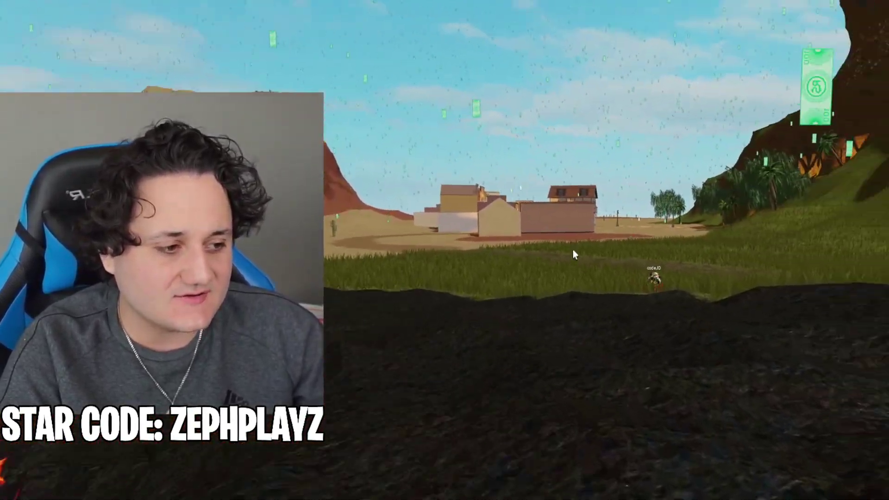
key(s)
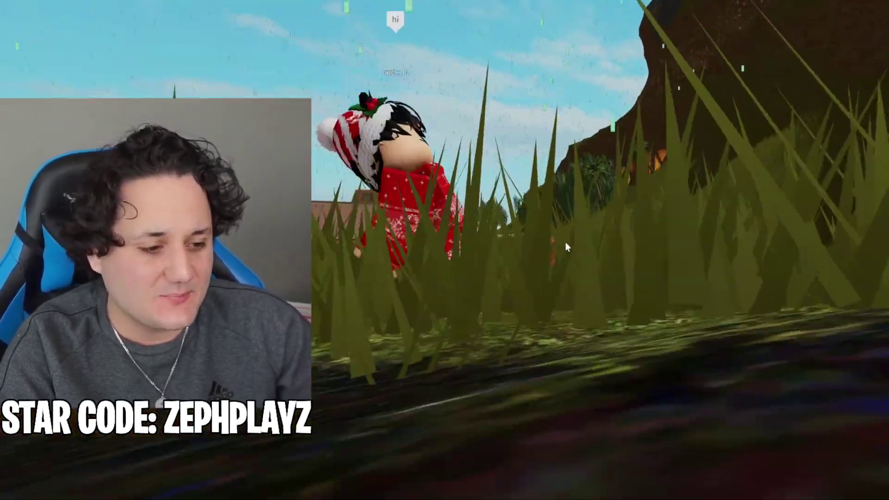
key(w)
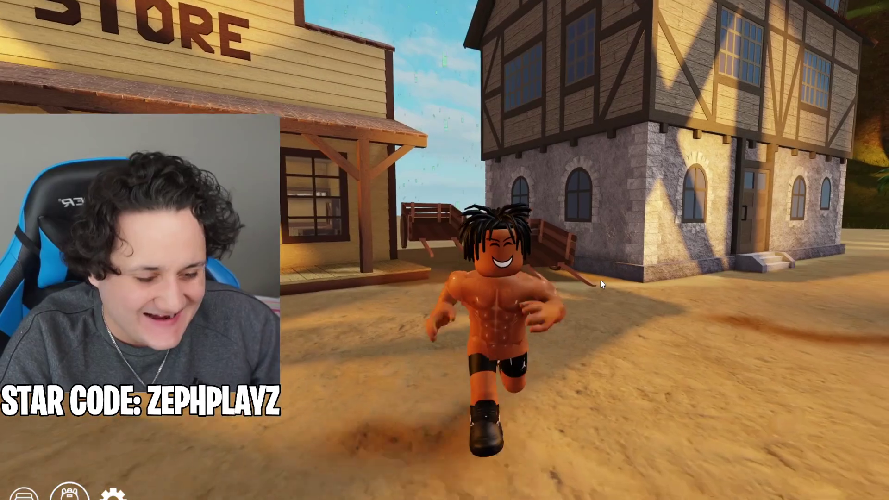
Step: Jump twice in the street, then run the avatar under the wooden porch to the STORE
key(space)
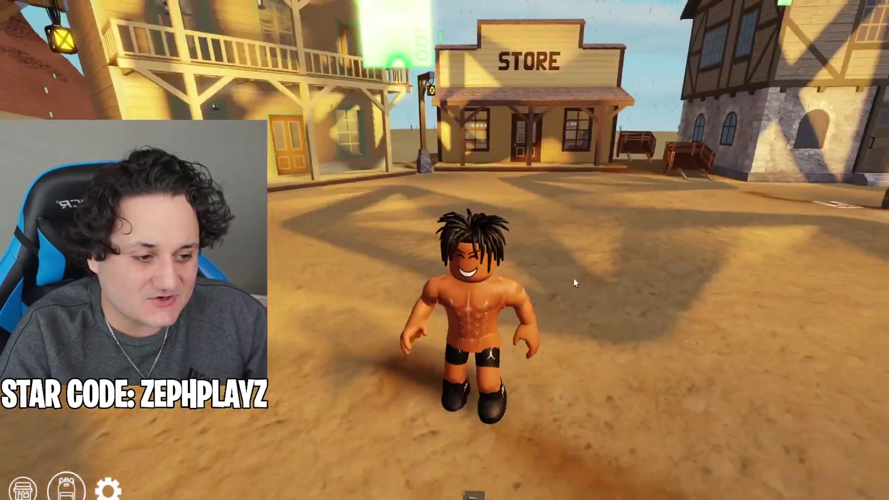
key(space)
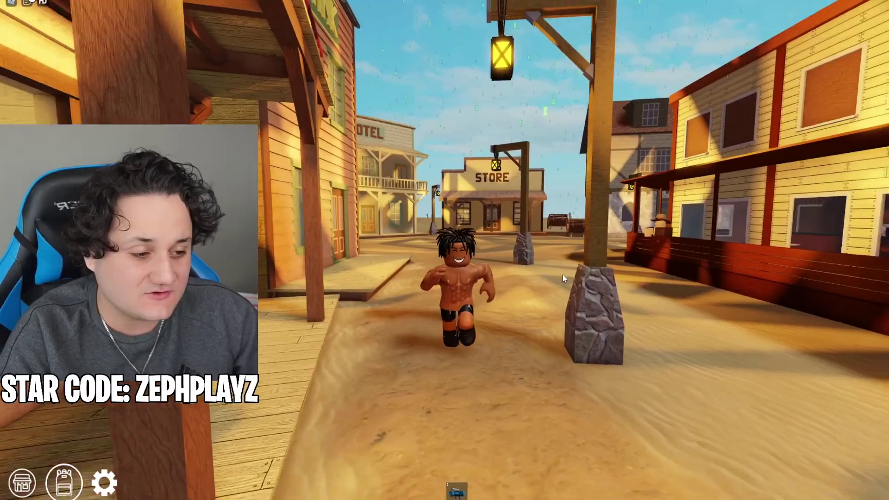
key(s)
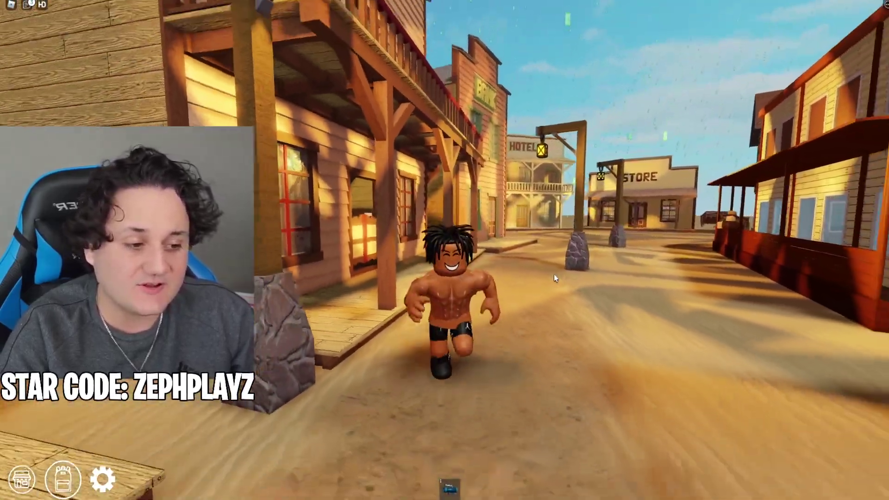
key(s)
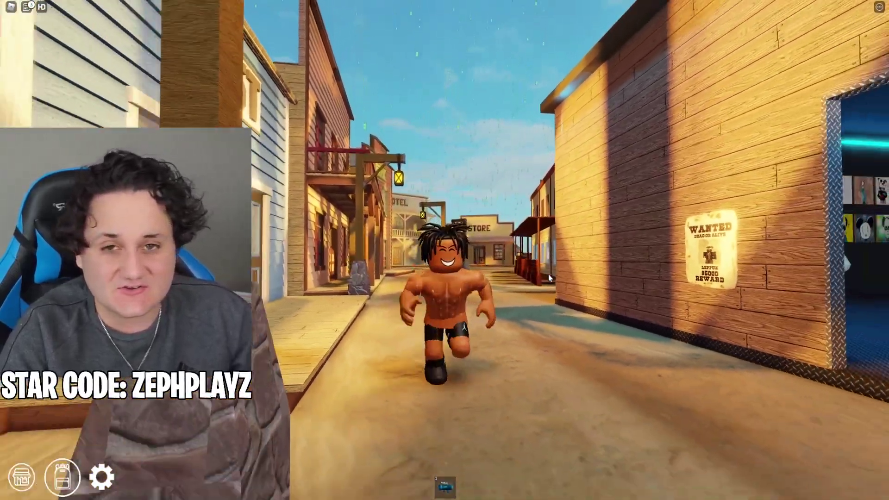
key(s)
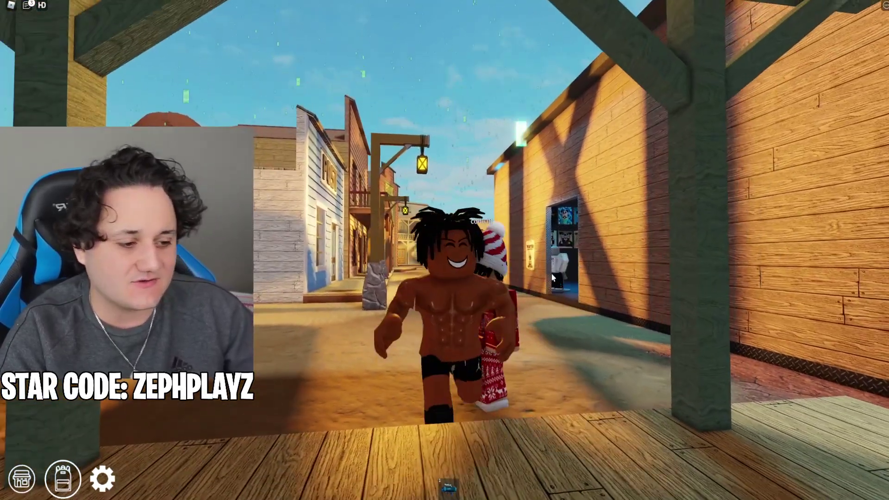
key(s)
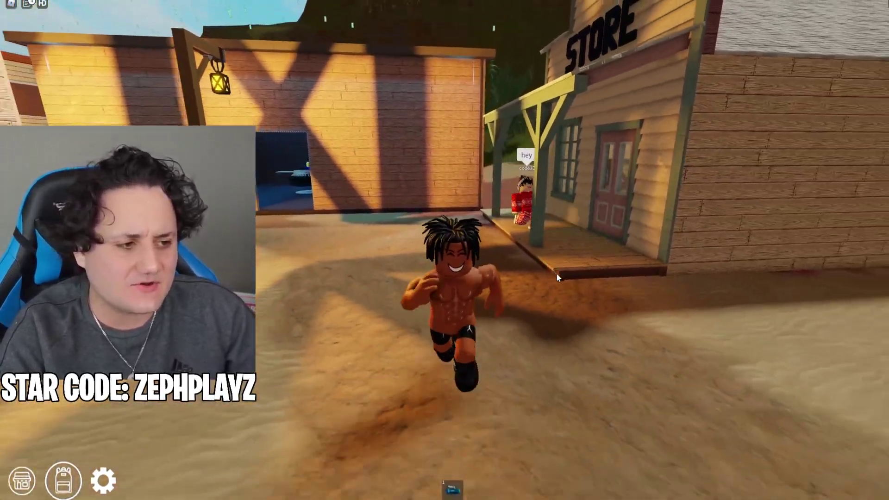
key(s)
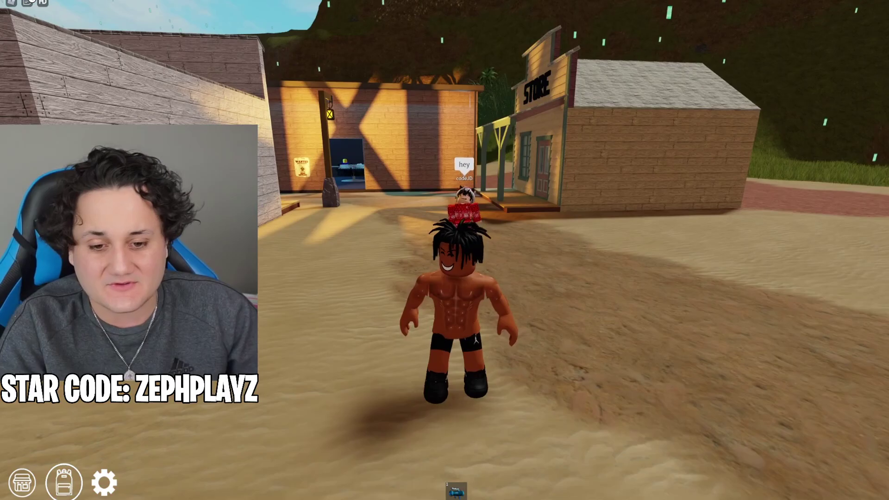